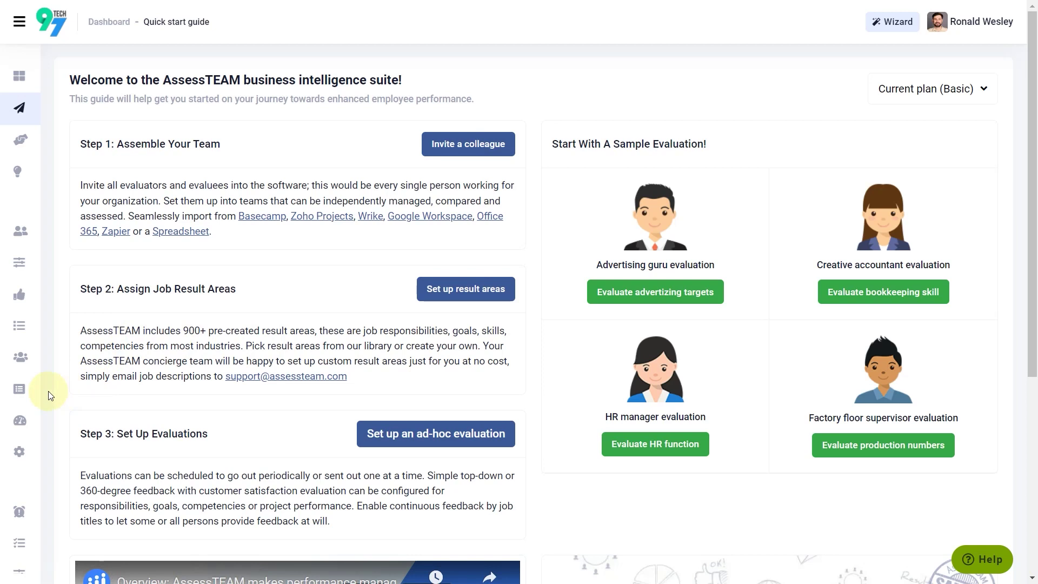
Step: Expand the sidebar's Settings menu to list Branding, Notifications and Integrations
mouse_move(26, 376)
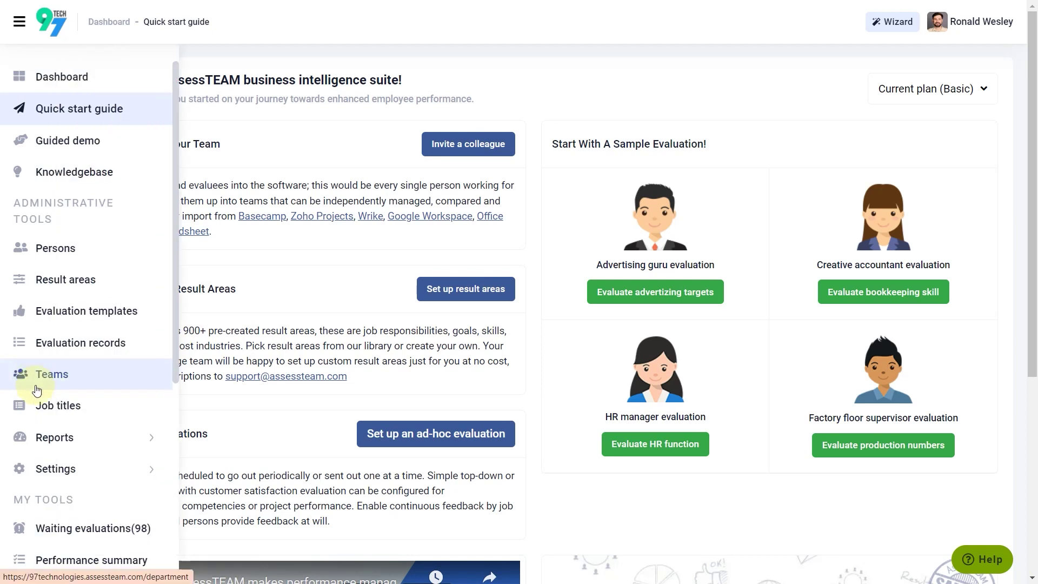
left_click(51, 467)
scroll(60, 459, "down", 3)
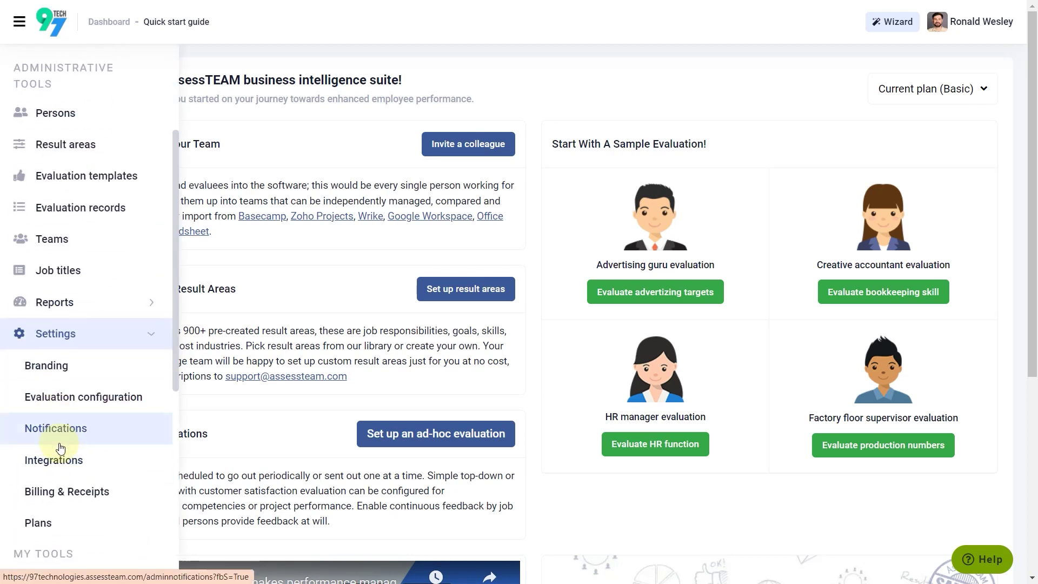
Step: View the Integrations settings page, then switch to the Persons list
left_click(59, 459)
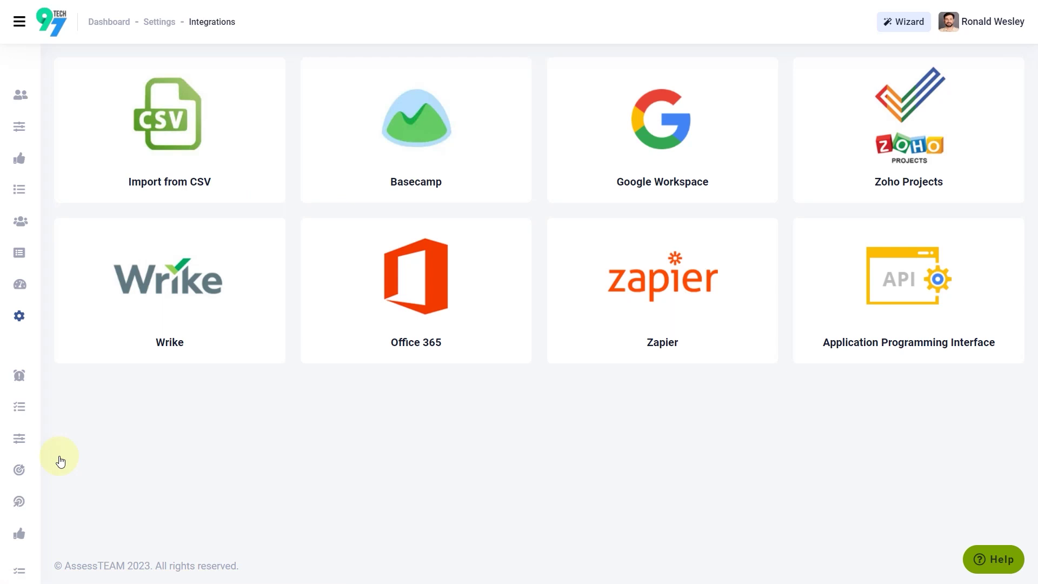
mouse_move(27, 250)
left_click(65, 115)
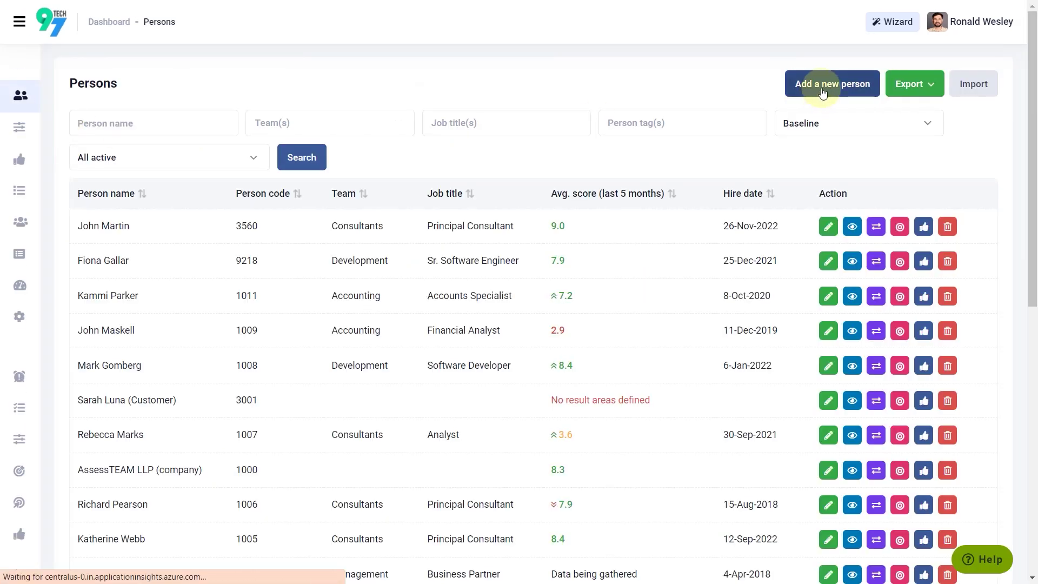
Step: Start a new person and enter their name, code and e-mail address
left_click(823, 93)
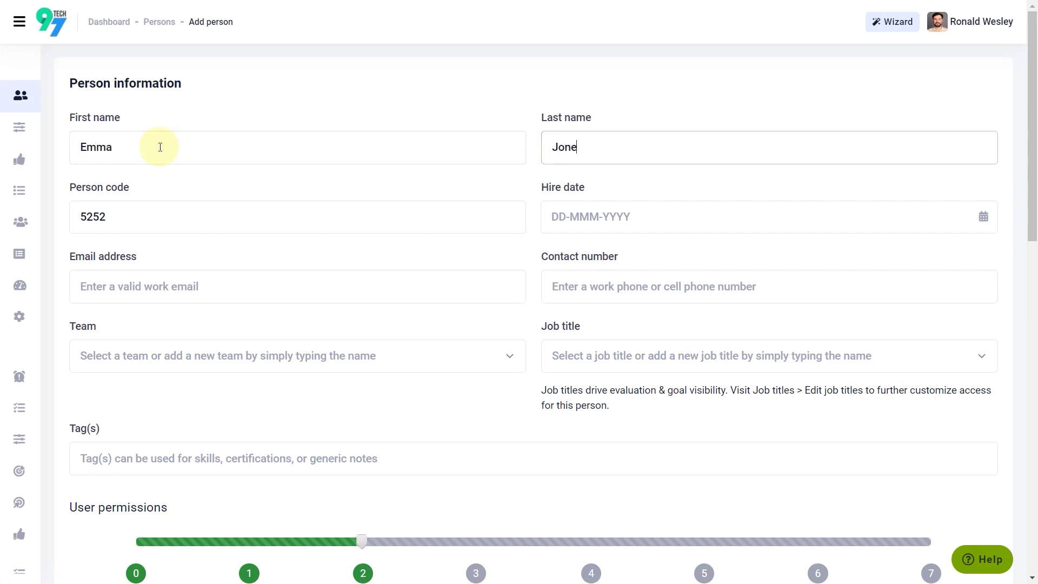
left_click(162, 289)
scroll(195, 281, "down", 1)
Step: Assign the person to the Consultants team with job title Principal Consultant
left_click(203, 281)
type("Consu")
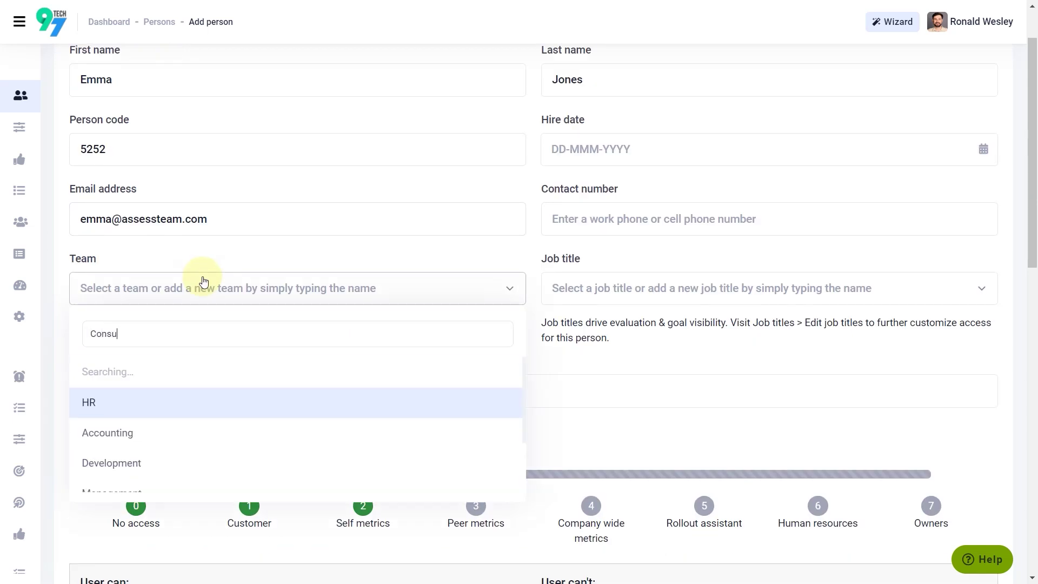
type("l")
left_click(197, 412)
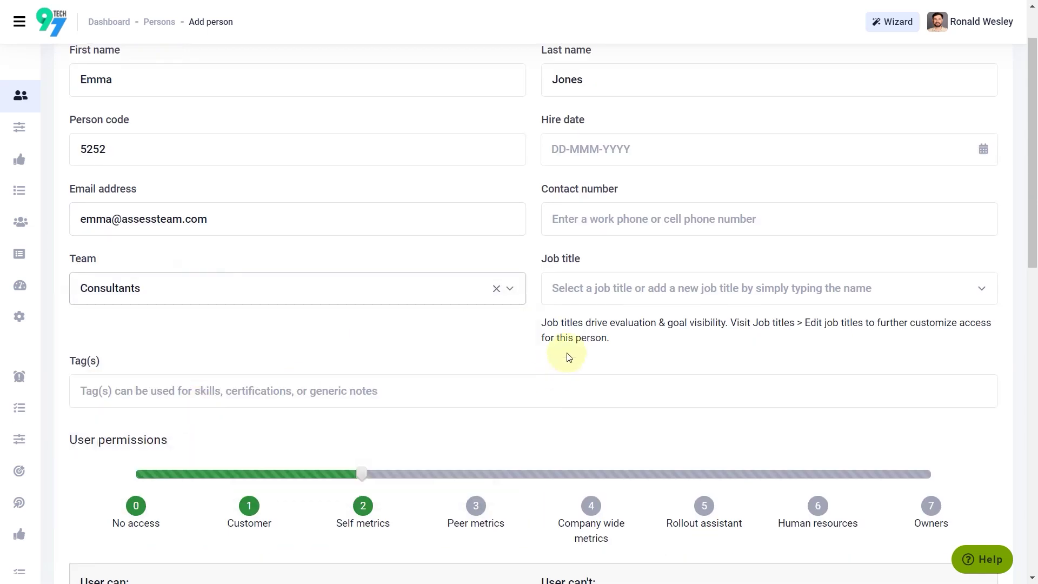
left_click(592, 292)
type("Principal")
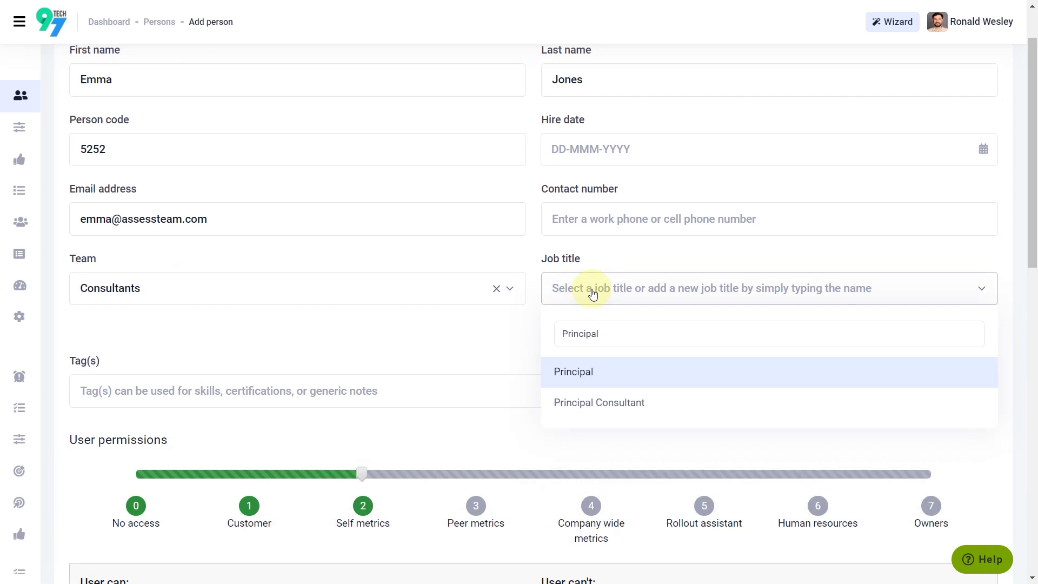
left_click(614, 401)
Step: Add the suggested manager as the person's downward evaluator
scroll(463, 368, "down", 3)
scroll(464, 368, "down", 6)
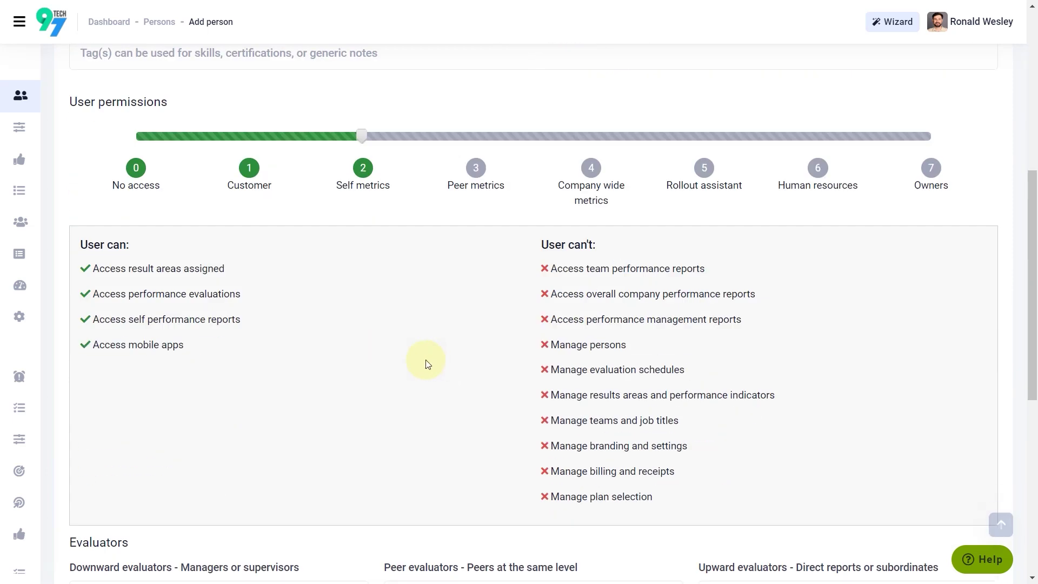
scroll(297, 390, "down", 1)
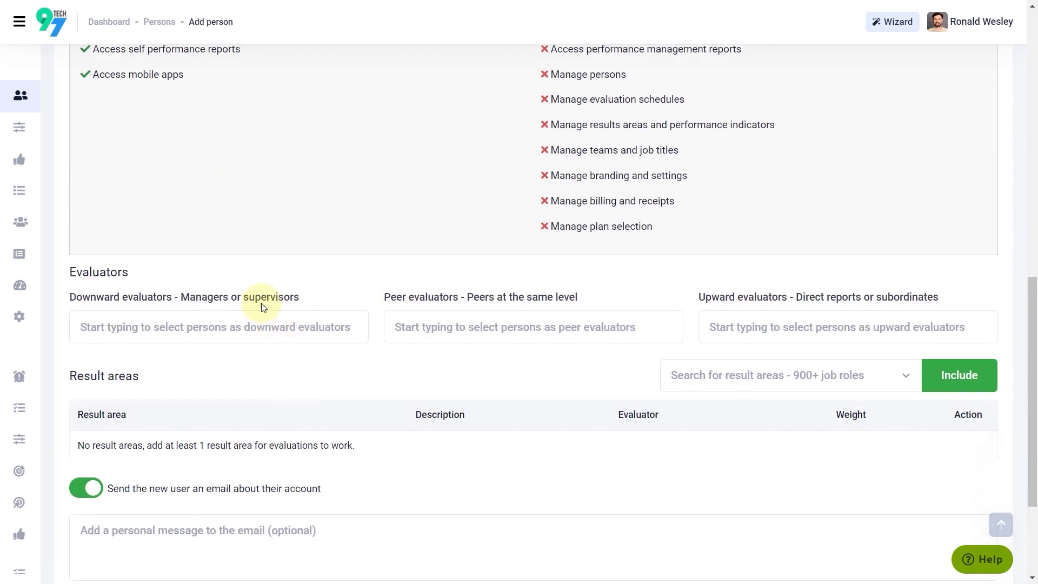
scroll(264, 305, "down", 2)
left_click(262, 259)
type("Ron")
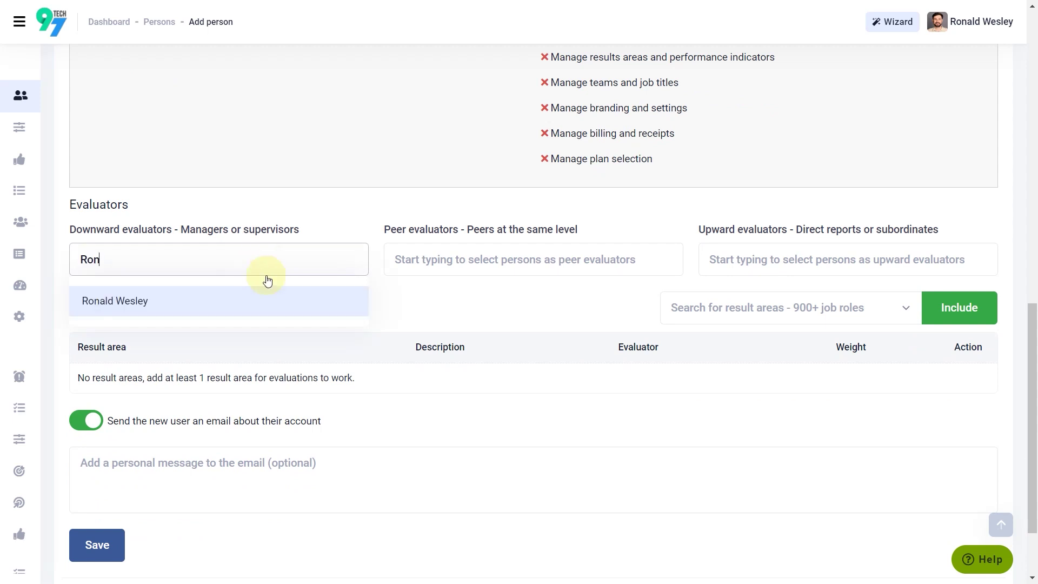
left_click(274, 300)
Step: Add two peer evaluators for the person
left_click(406, 260)
type("Lis")
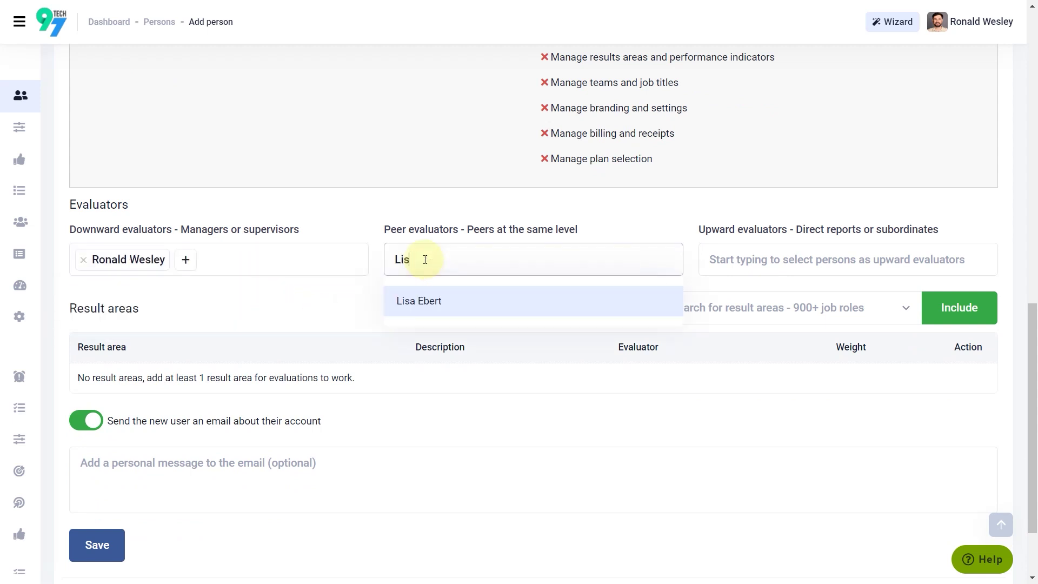
left_click(436, 308)
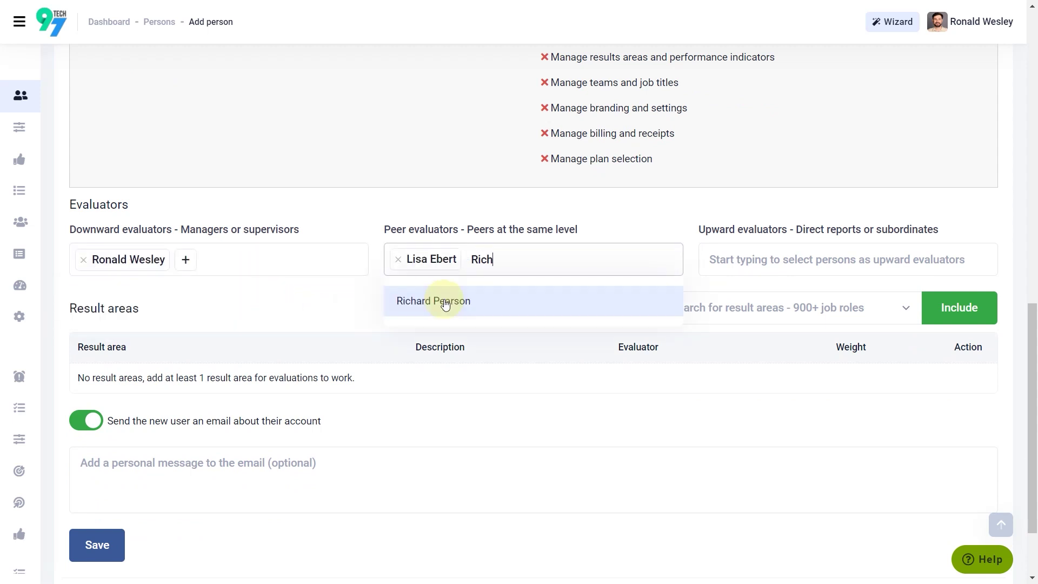
left_click(443, 302)
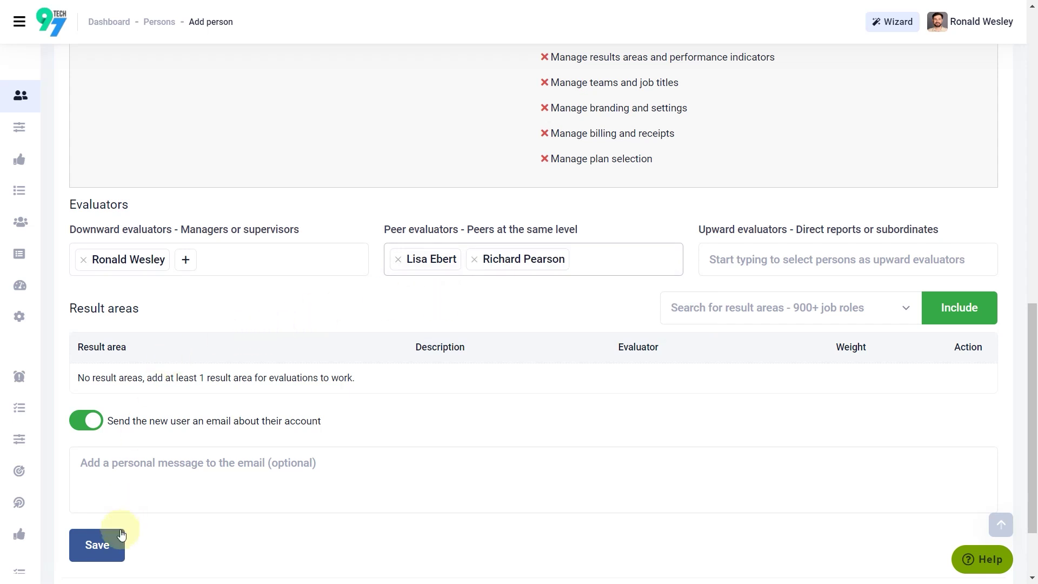
Step: Save the new Principal Consultant and browse the Result areas list
left_click(100, 544)
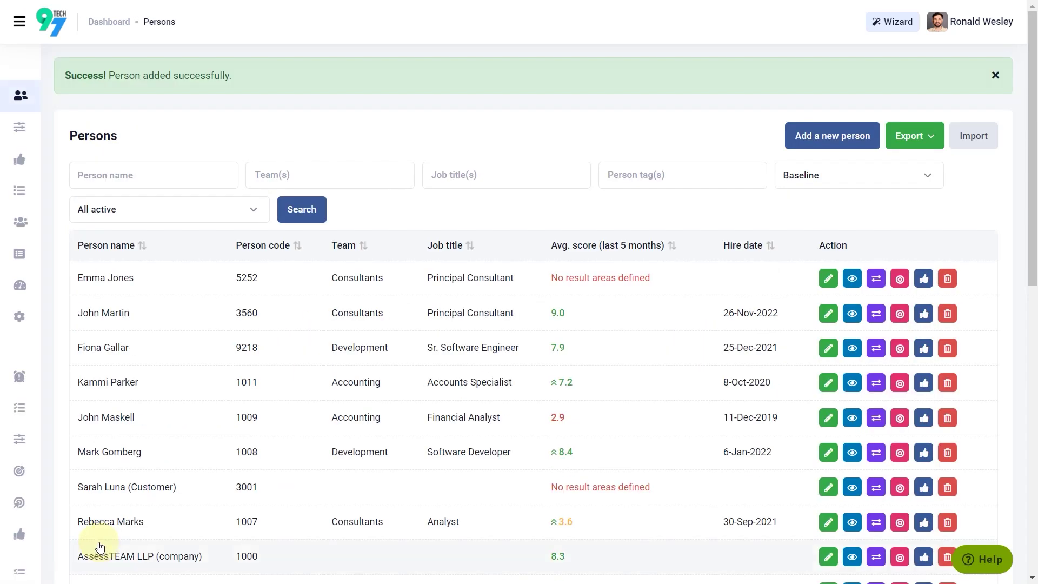
mouse_move(35, 129)
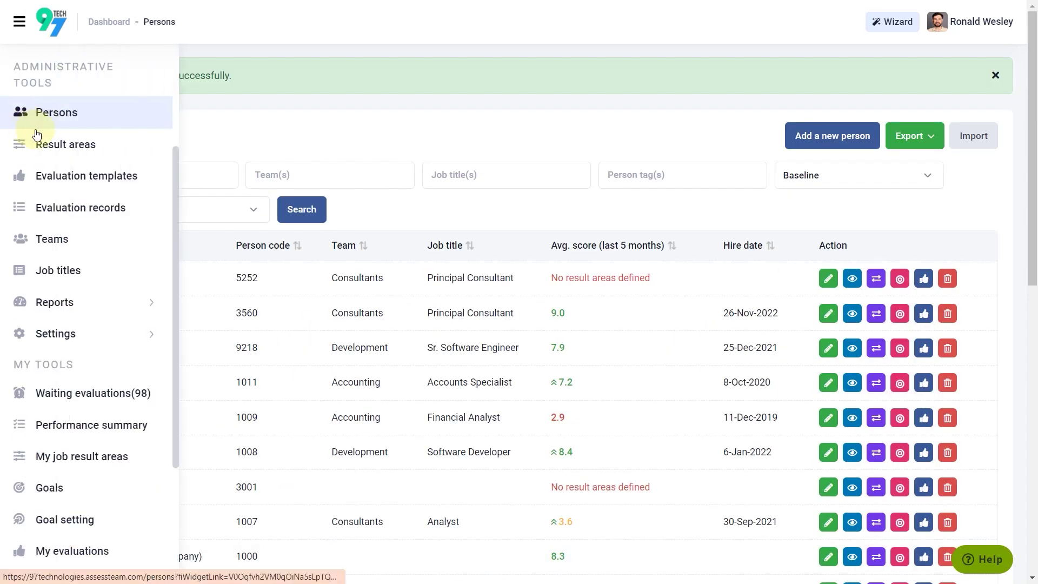
left_click(76, 151)
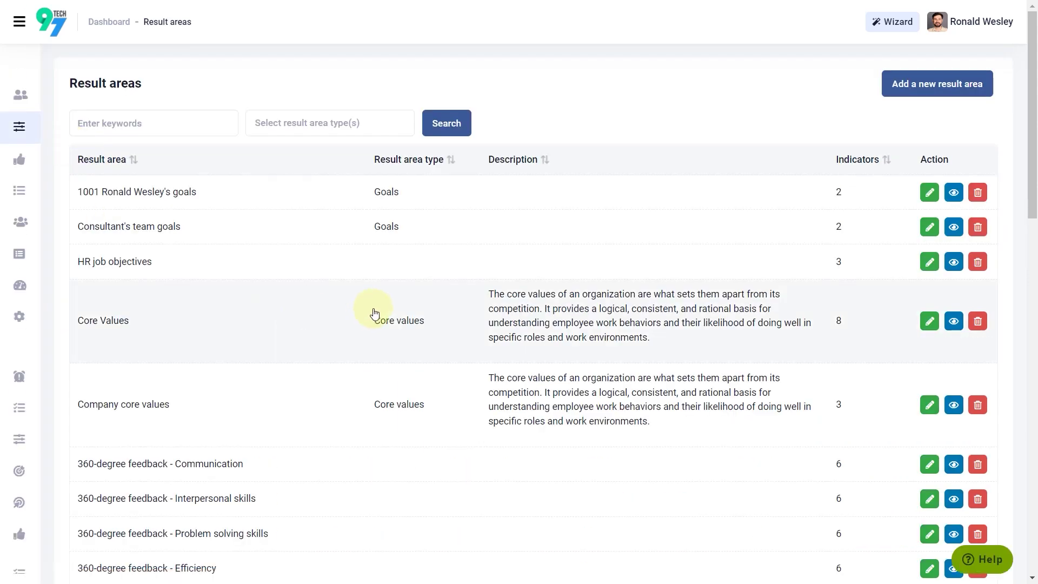
scroll(417, 317, "down", 4)
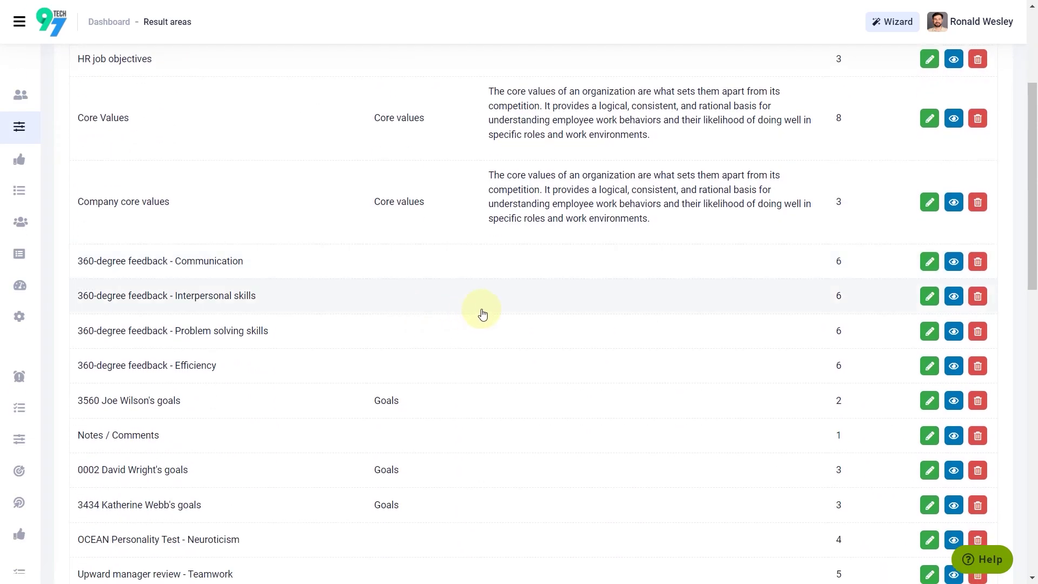
scroll(482, 314, "up", 4)
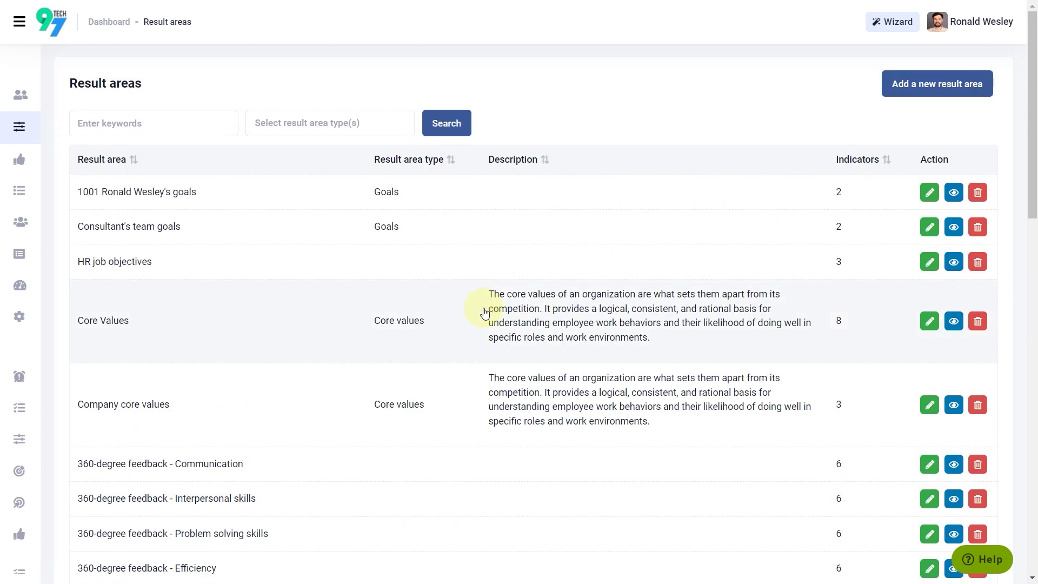
Step: Create result area 'Employee review criteria' including the Planning and Organizing indicator
left_click(920, 84)
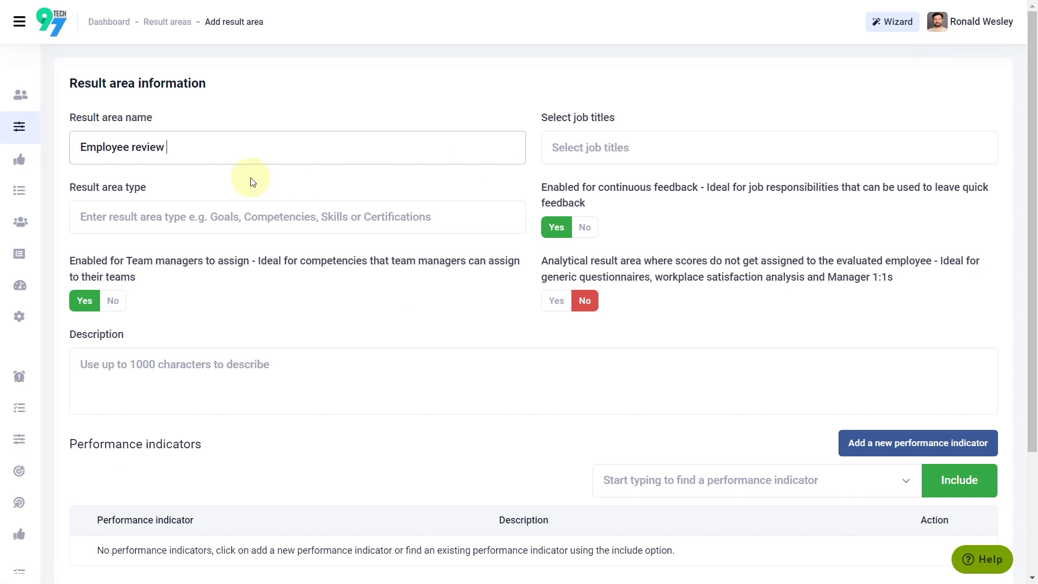
scroll(351, 227, "down", 3)
left_click(655, 346)
type("planning and")
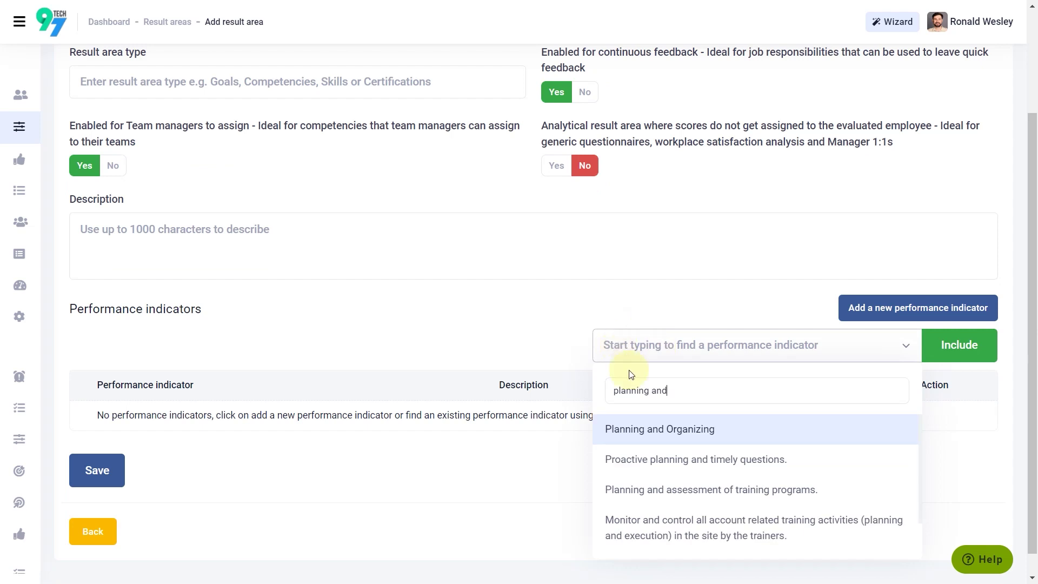
left_click(659, 430)
left_click(960, 351)
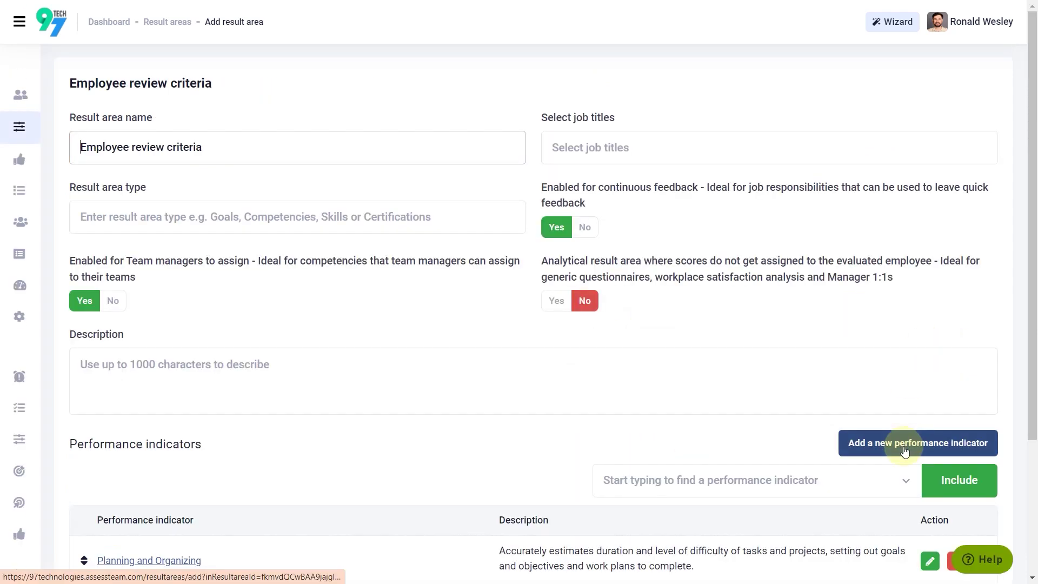
Step: Add a 'Client focus' indicator on the 5 point - Performance scale, then view Evaluation templates
left_click(905, 451)
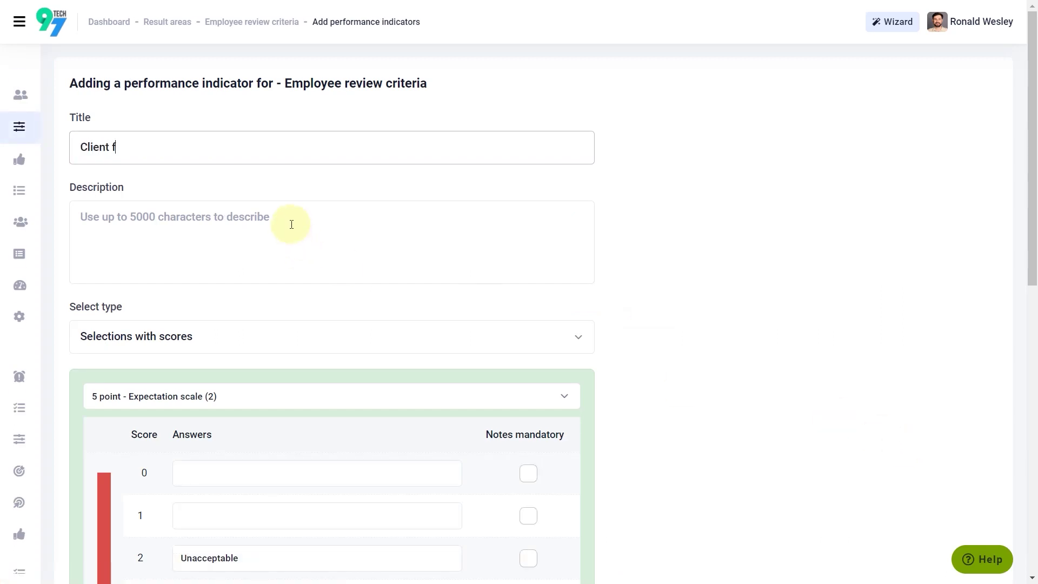
scroll(227, 231, "down", 4)
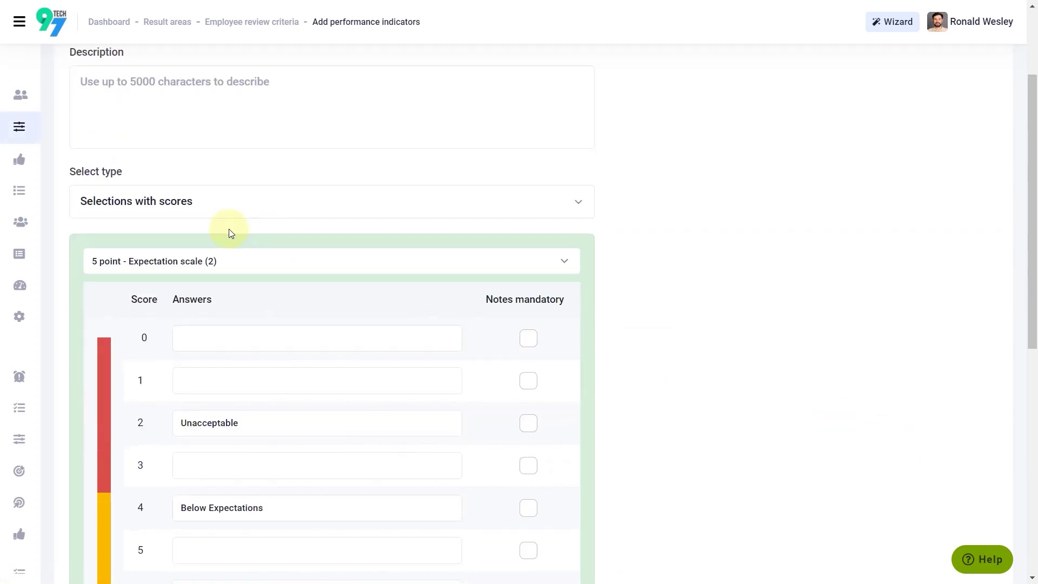
left_click(214, 196)
left_click(197, 339)
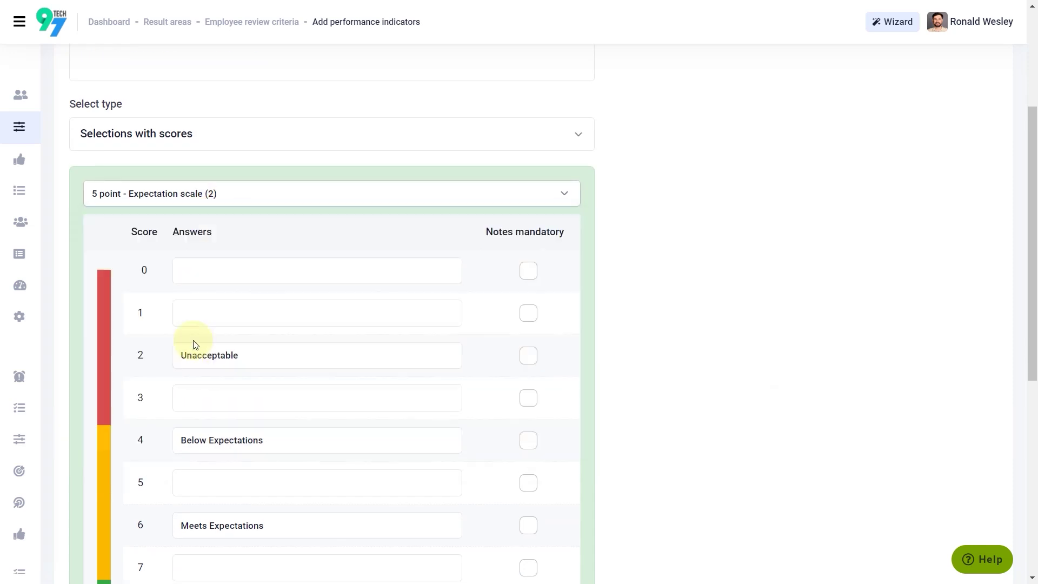
scroll(225, 373, "down", 5)
scroll(225, 372, "down", 1)
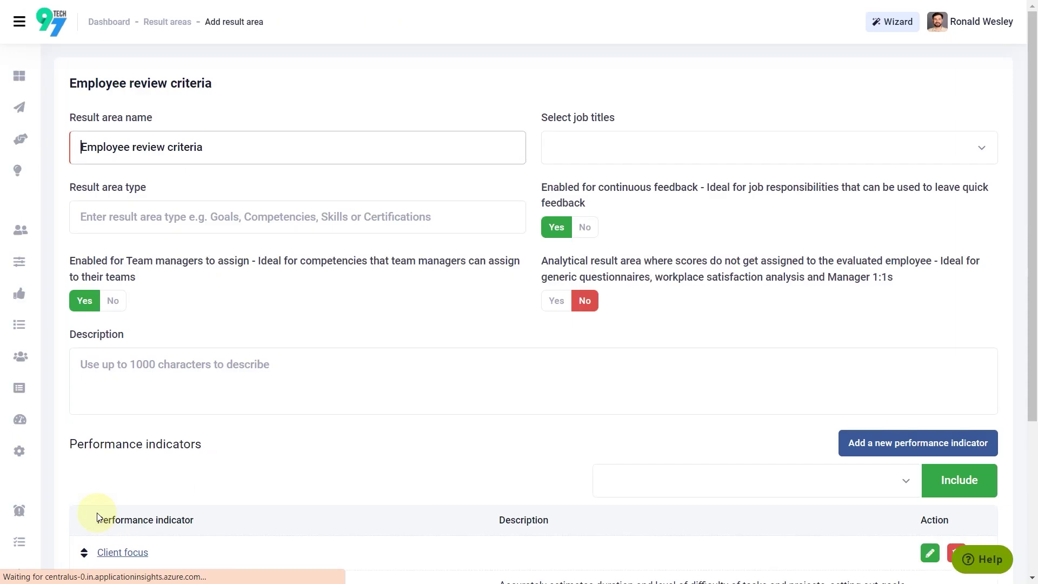
mouse_move(30, 302)
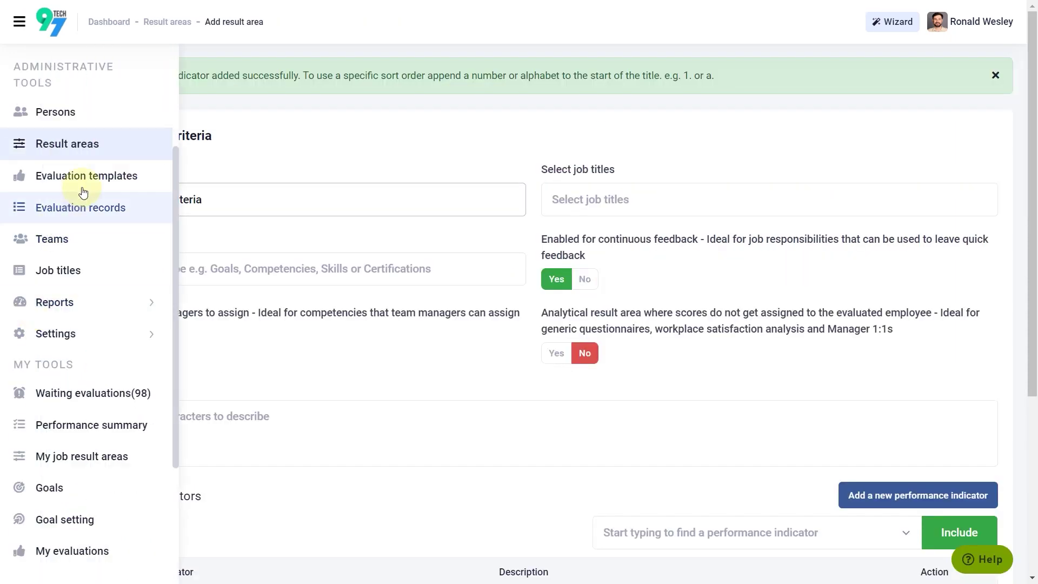
left_click(113, 180)
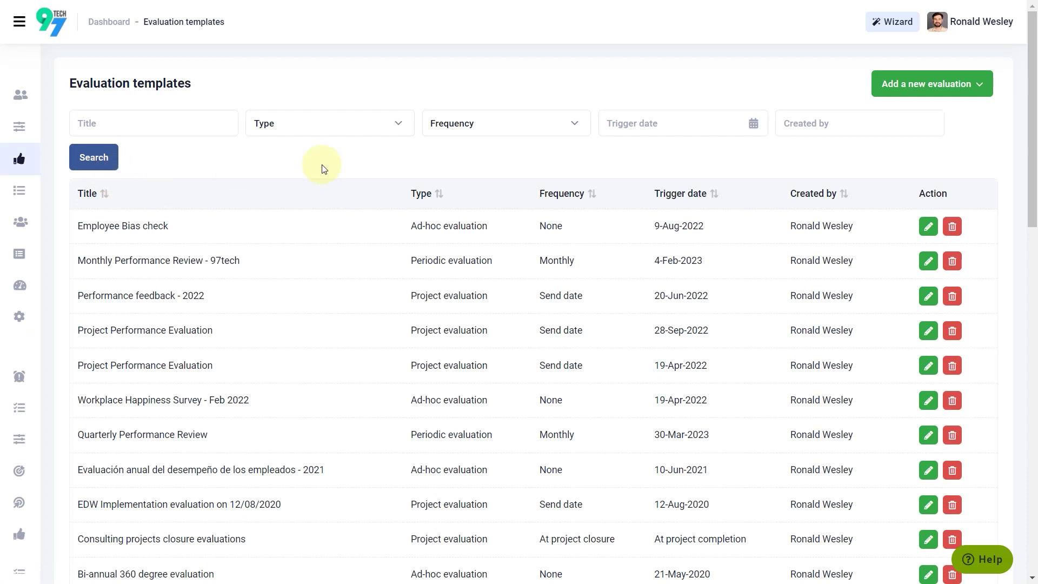
Step: Start a new ad-hoc evaluation and give it an 'Eval' title, leaving the send date unchanged
left_click(947, 91)
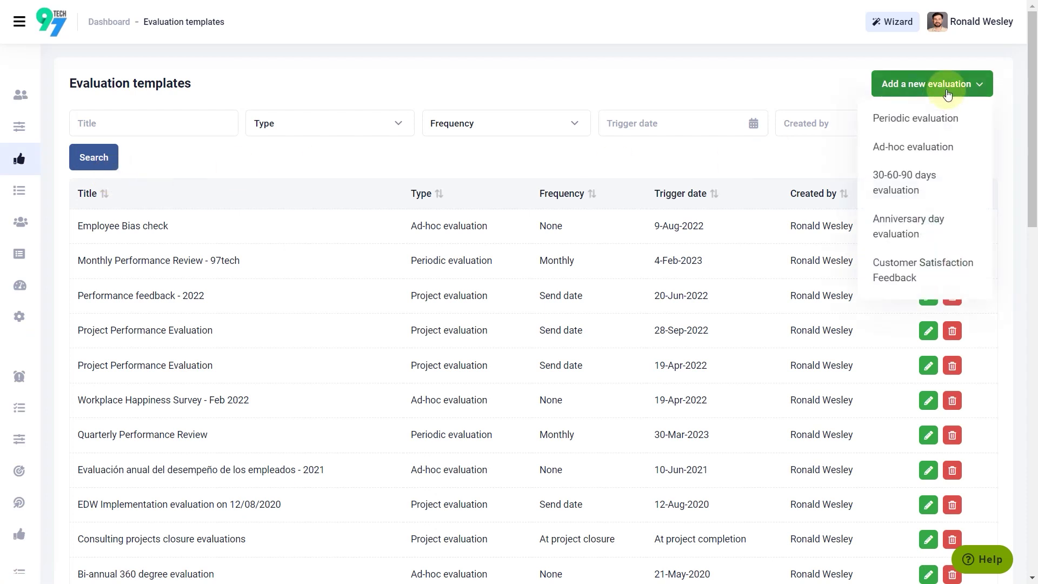
left_click(937, 153)
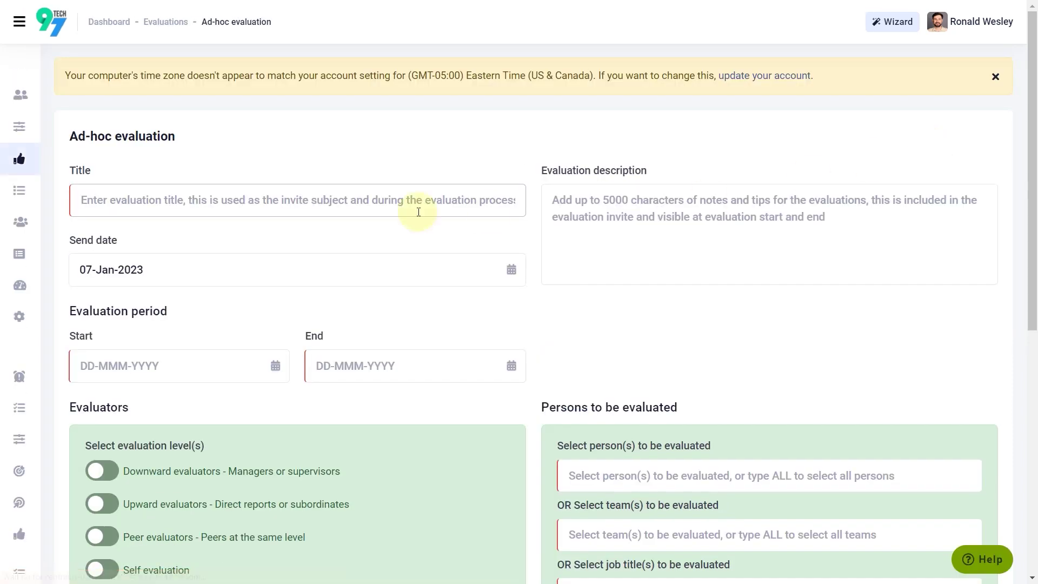
scroll(288, 206, "down", 1)
type("Evaluation for Katherine")
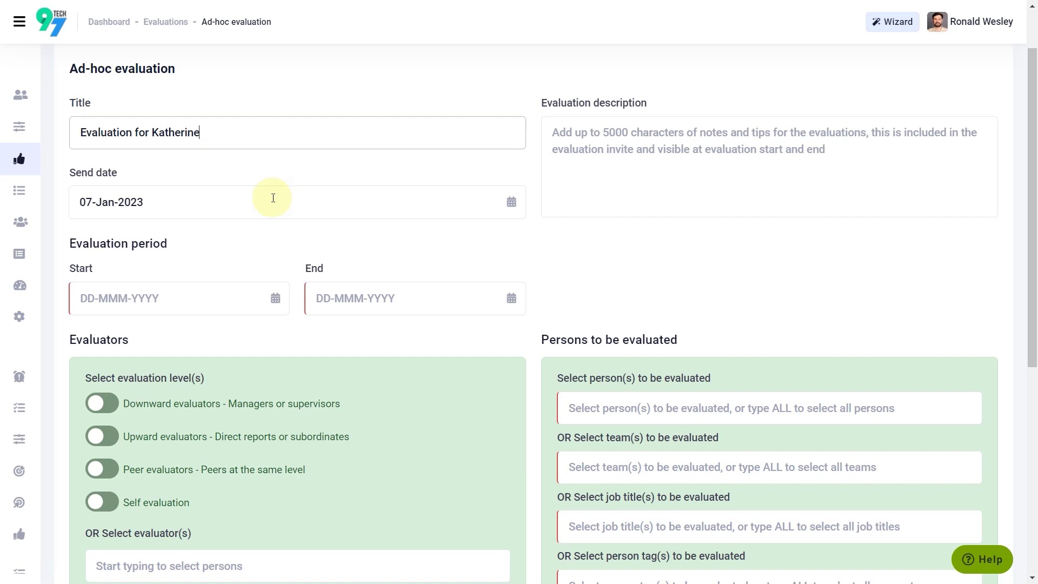
left_click(273, 198)
left_click(252, 289)
scroll(162, 270, "down", 1)
Step: Set the evaluation period from 01-Jan-2023 to 31-Jan-2023
left_click(121, 223)
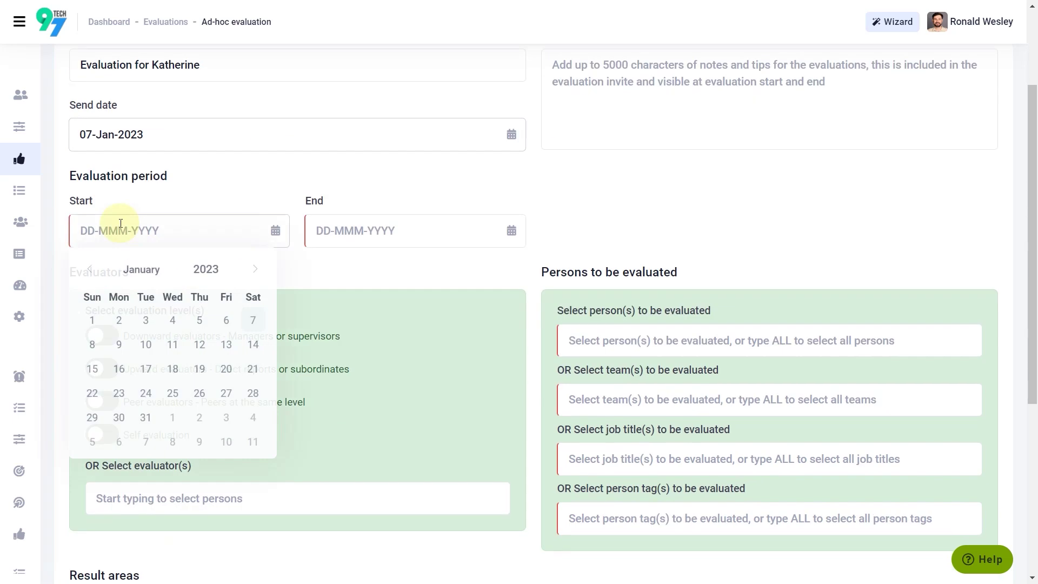
left_click(92, 321)
left_click(341, 231)
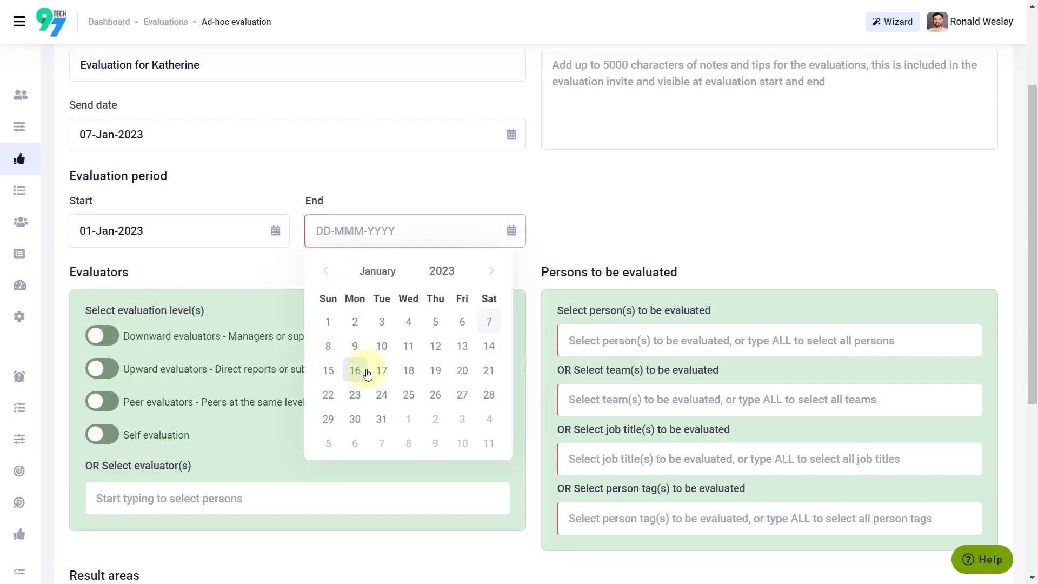
left_click(381, 419)
Step: Choose the employee to be evaluated and enable managers as downward evaluators
scroll(725, 332, "down", 1)
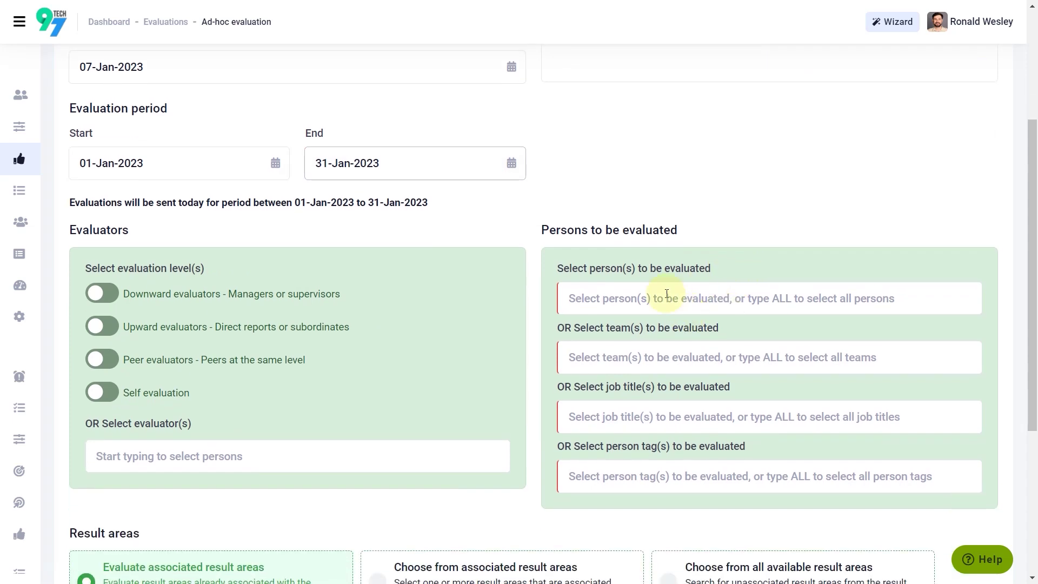
scroll(667, 294, "down", 1)
left_click(632, 231)
type("Kath")
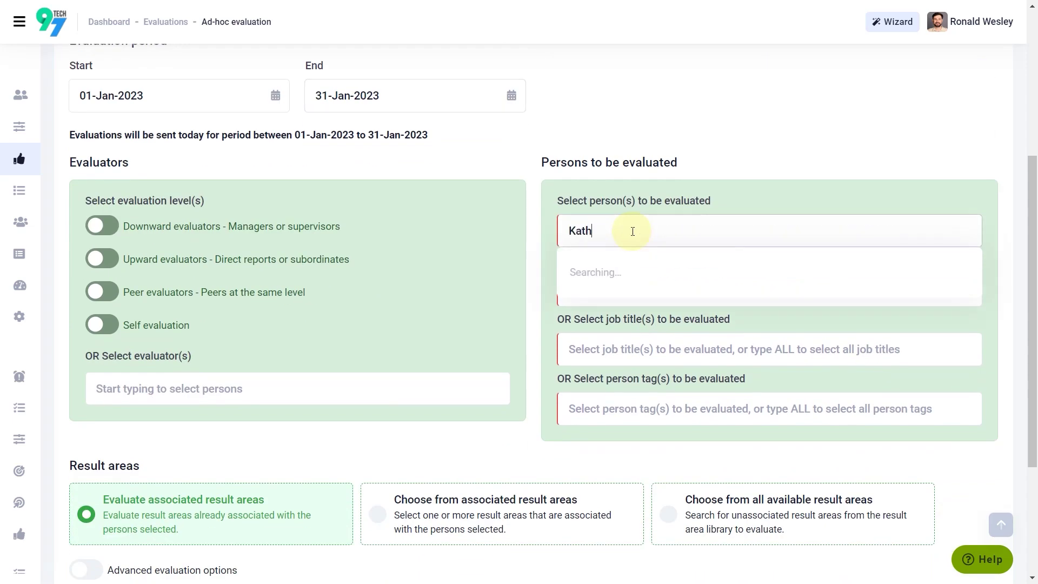
left_click(636, 270)
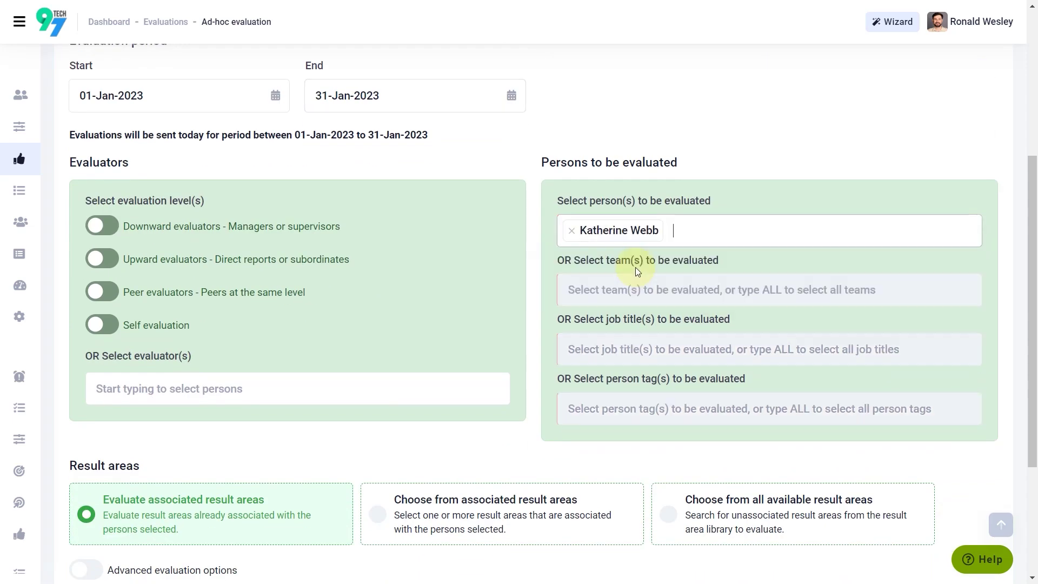
left_click(102, 226)
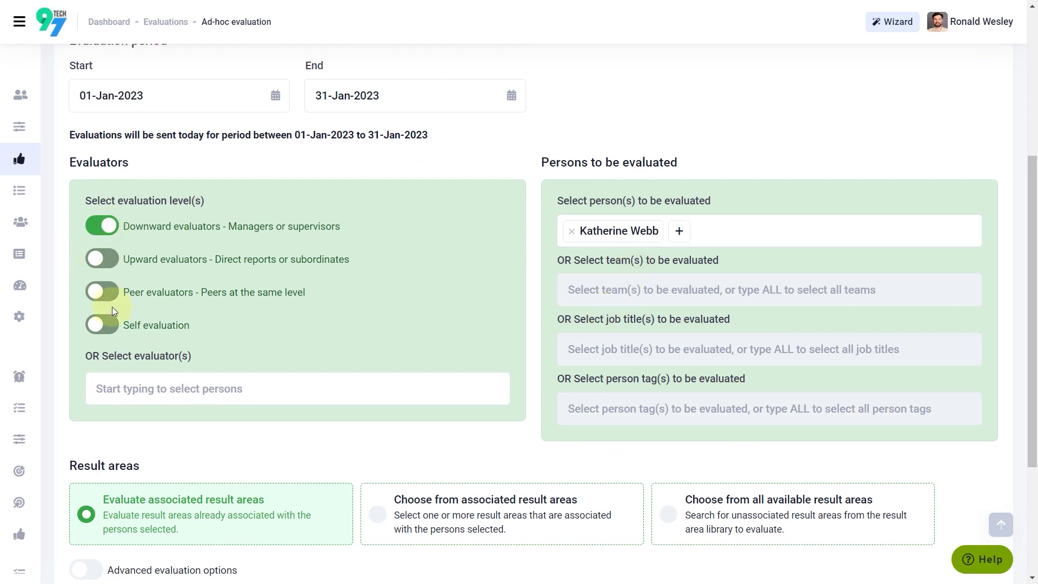
Step: Include the Company core values result area from all available result areas
scroll(599, 398, "down", 4)
left_click(683, 332)
left_click(724, 382)
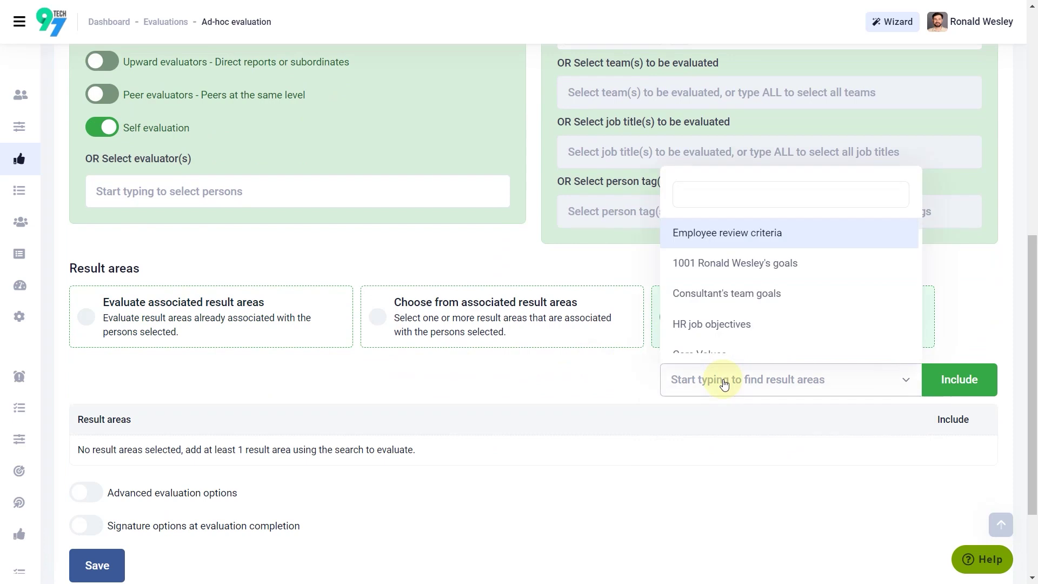
type("Company co")
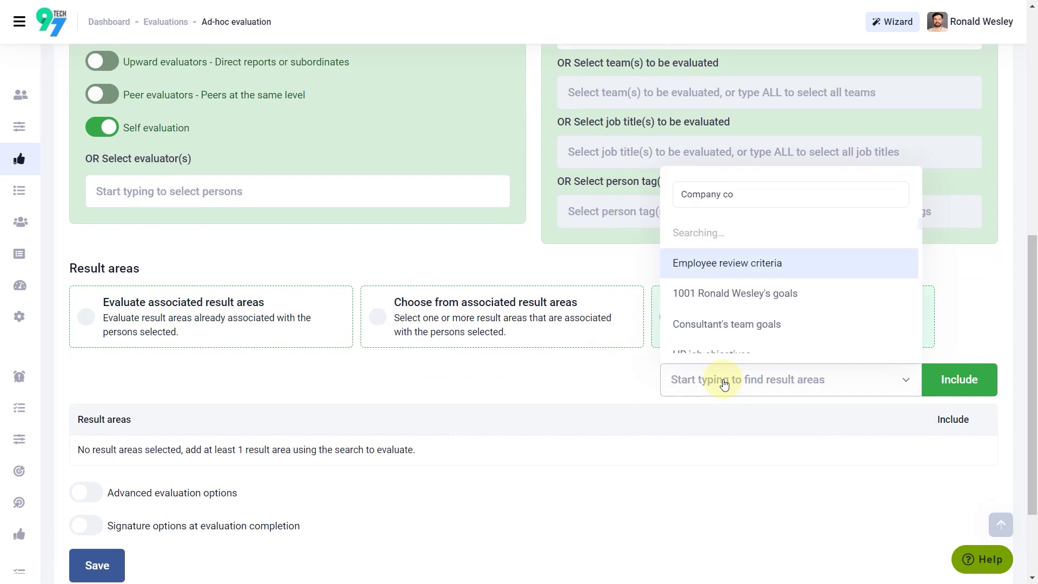
left_click(754, 349)
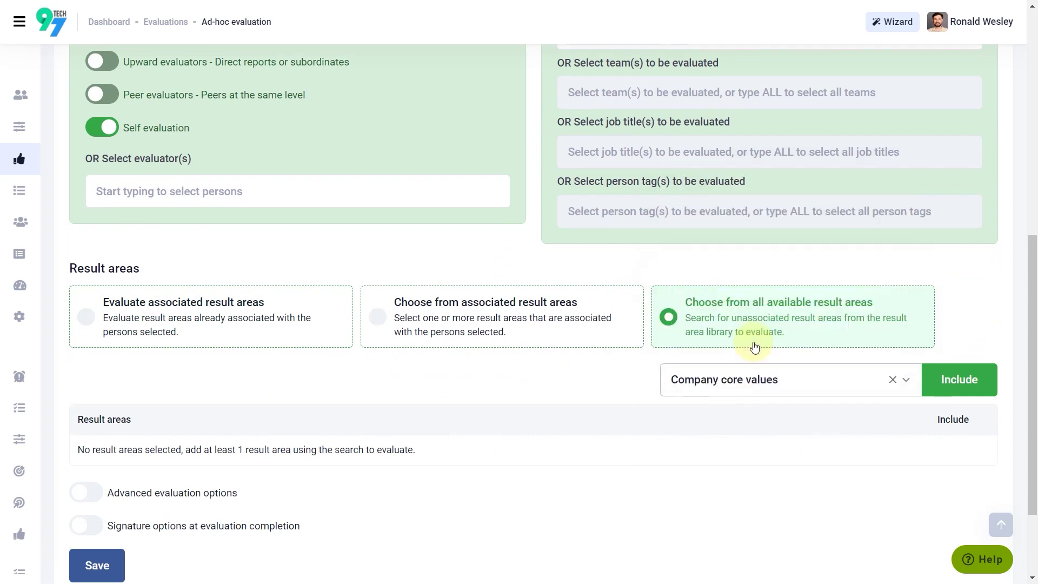
left_click(956, 388)
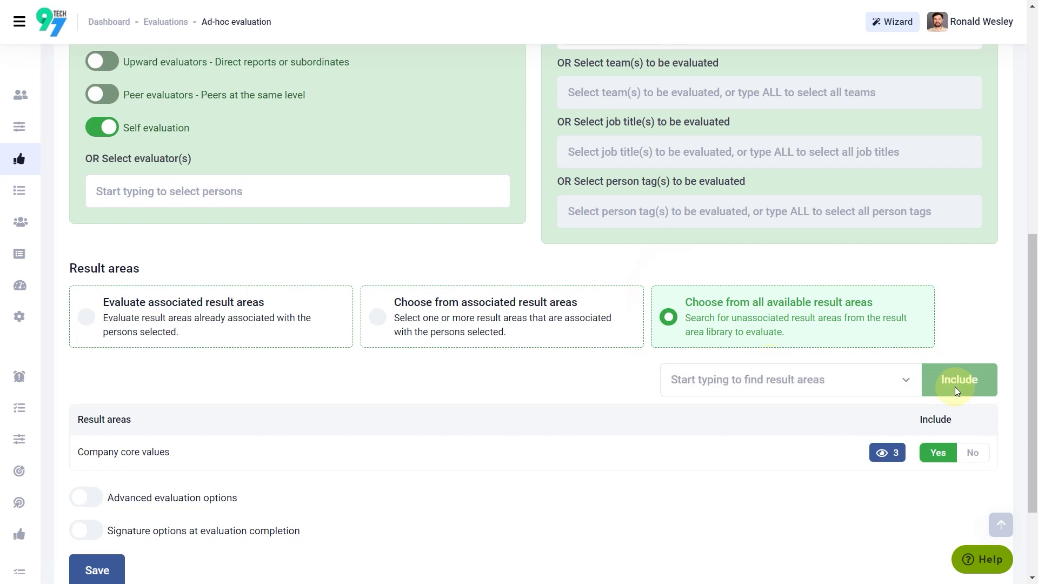
Step: Enable advanced evaluation options and set the evaluation due in 7 days
scroll(346, 395, "down", 2)
left_click(86, 373)
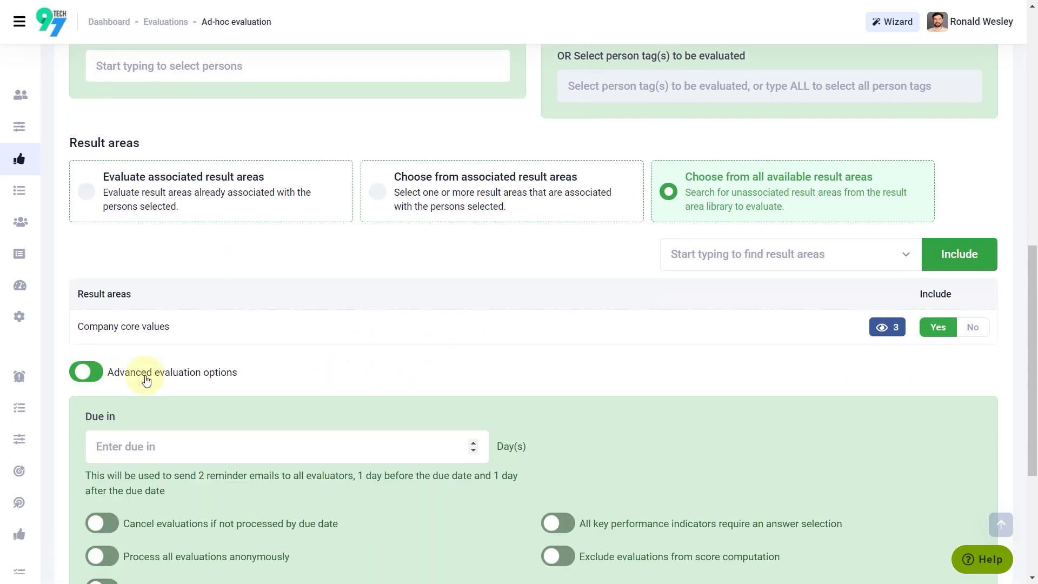
scroll(232, 363, "down", 2)
left_click(226, 312)
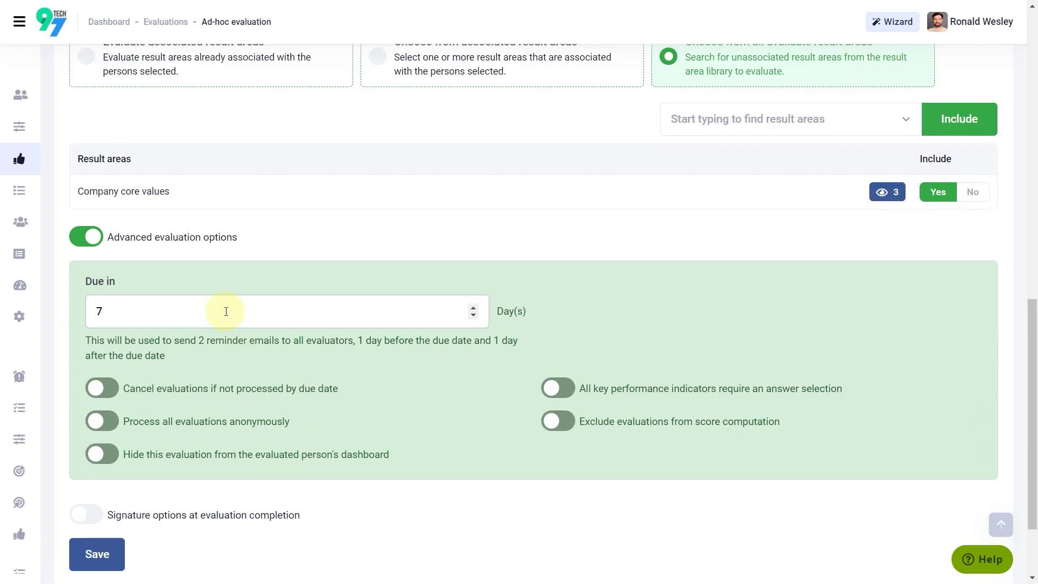
Step: Save the ad-hoc evaluation and confirm sending out the two evaluations today
scroll(226, 312, "down", 1)
left_click(99, 487)
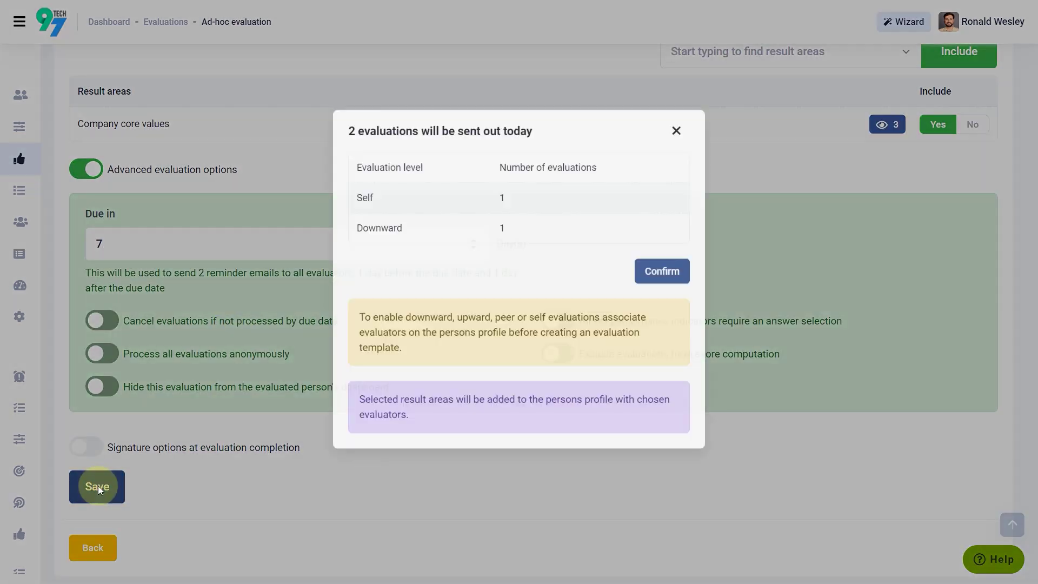
left_click(662, 287)
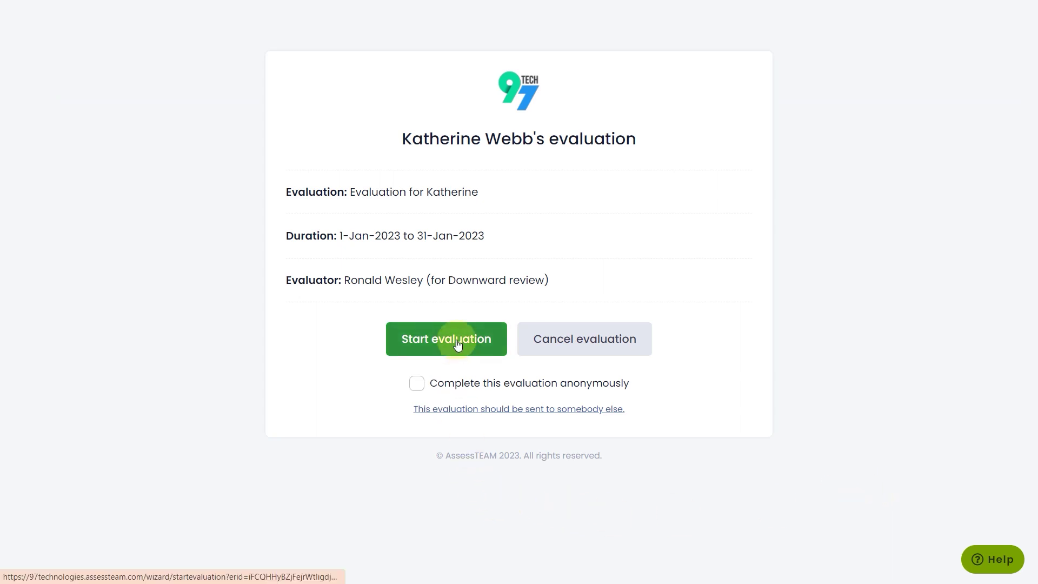
Step: Start the evaluation, rate the first core value and mark Client focus Meets Expectations
left_click(457, 344)
left_click(416, 347)
scroll(399, 353, "down", 1)
left_click(357, 344)
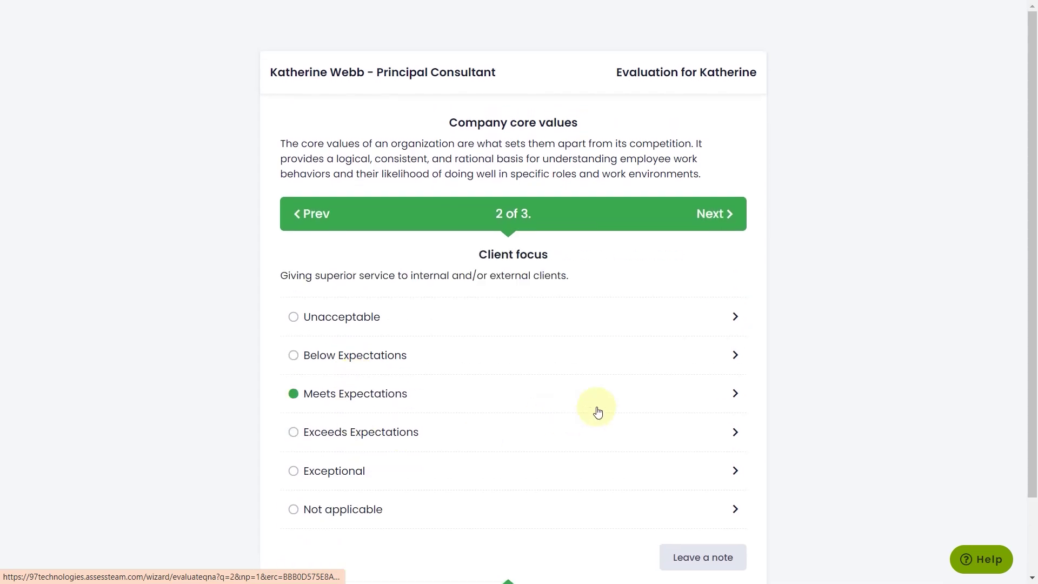
Step: Add a note with an emoji to Client focus and rate it Exceptional
left_click(702, 467)
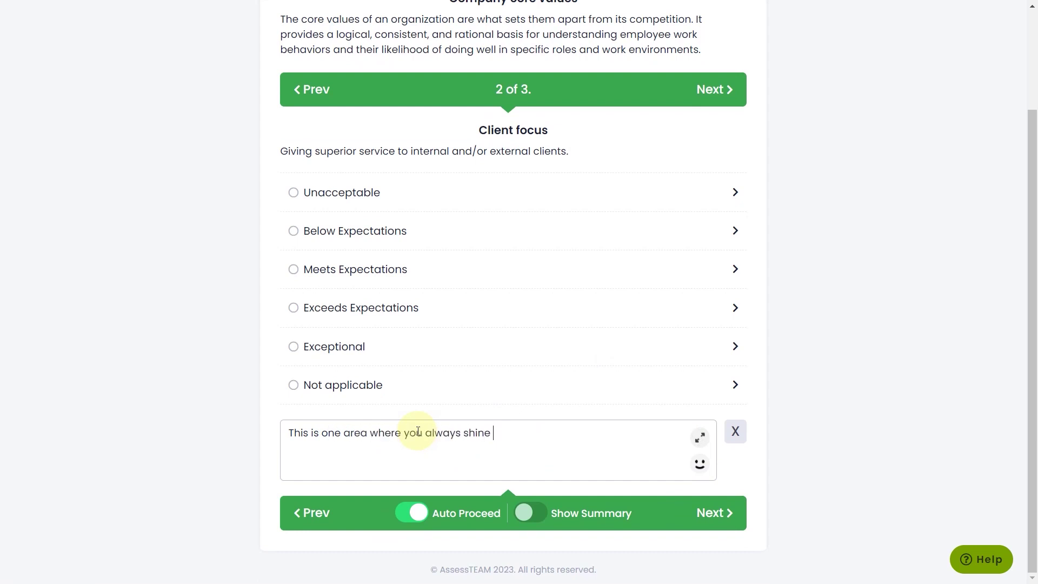
left_click(697, 465)
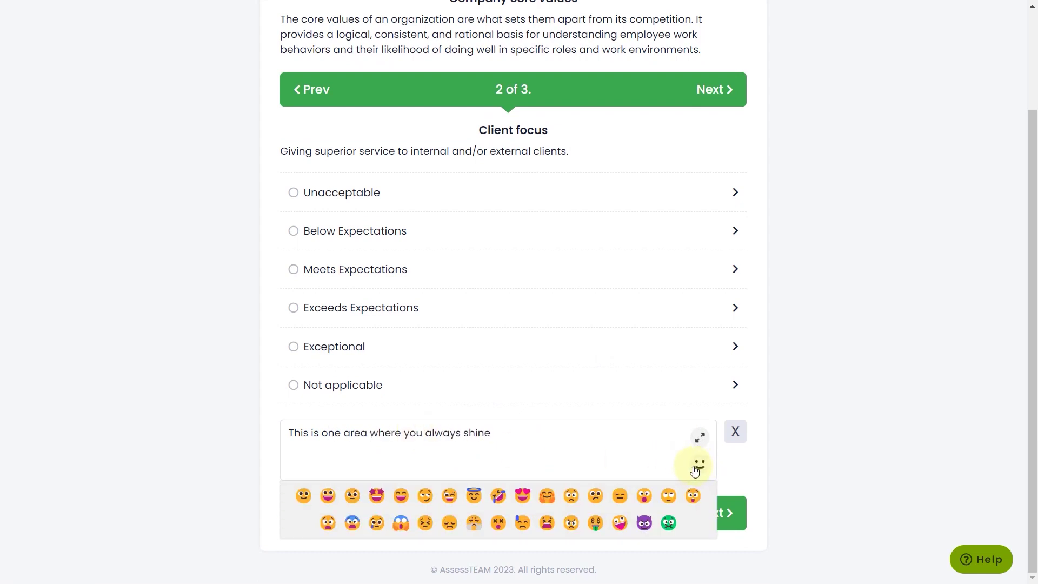
left_click(419, 504)
left_click(348, 358)
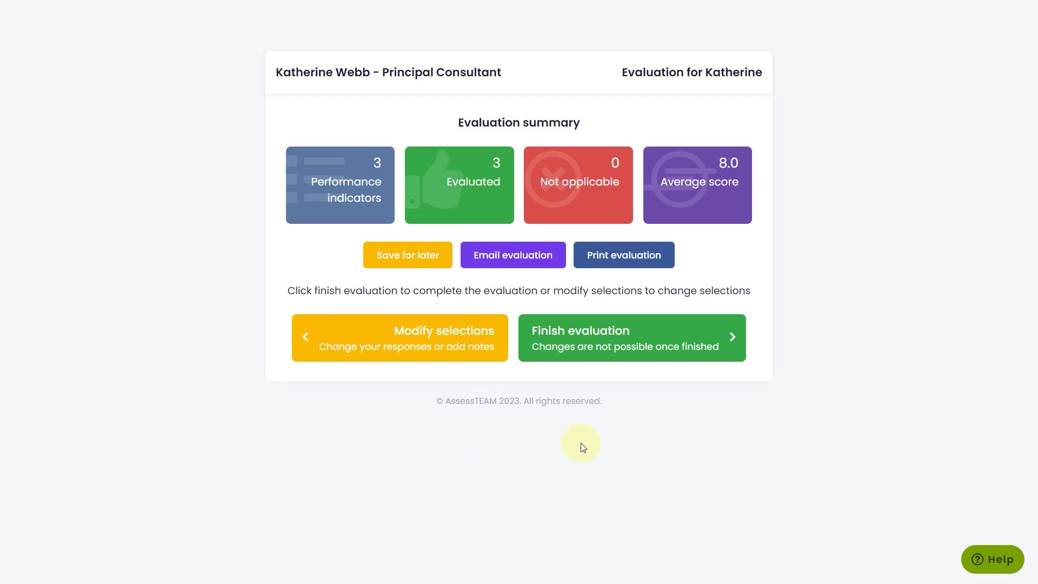
Step: Finish the evaluation, then sign it with a hand-drawn signature using the Draw option and Accept & Sign
left_click(606, 352)
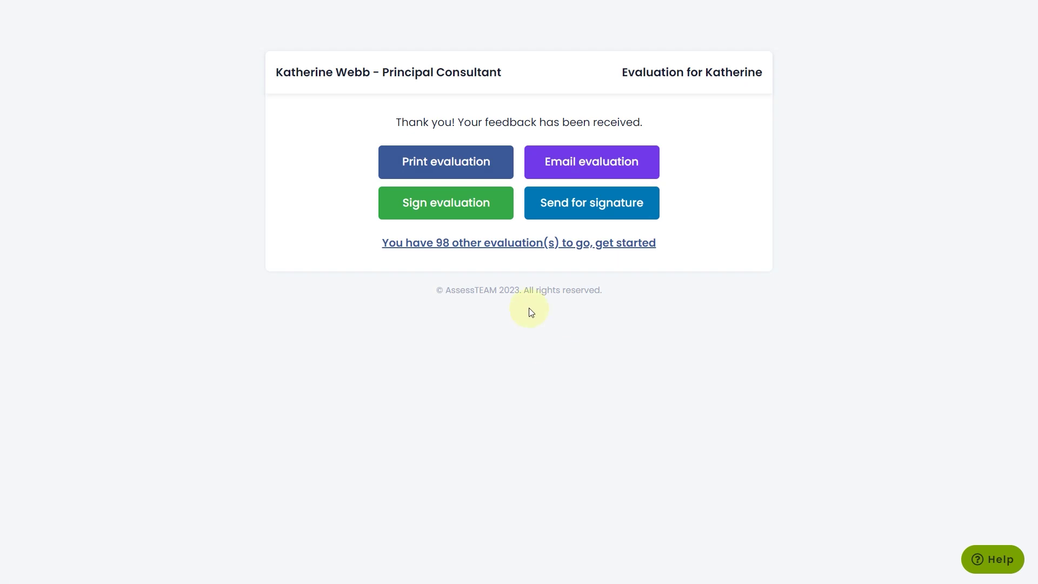
left_click(471, 210)
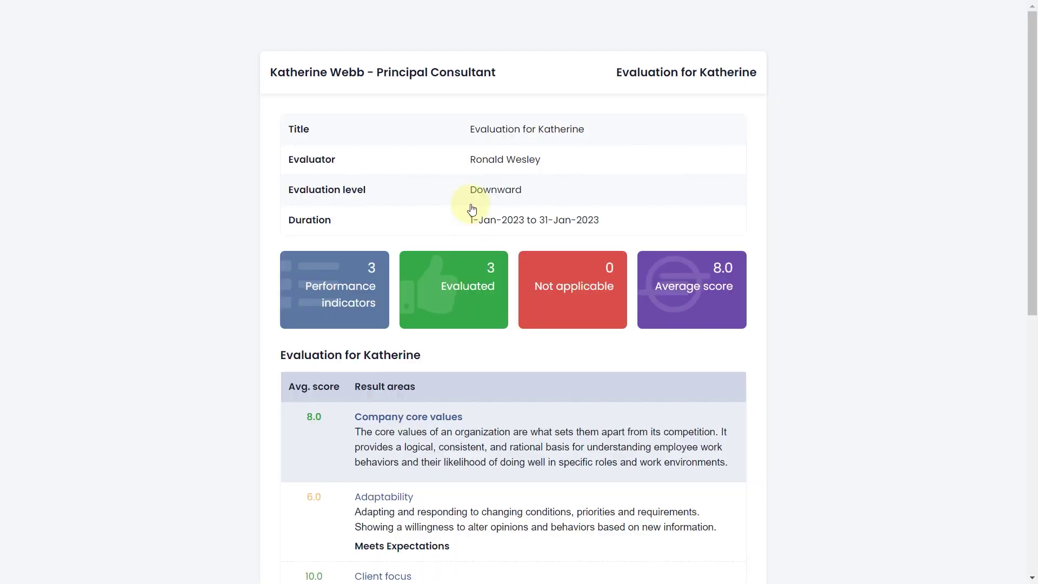
scroll(621, 377, "down", 3)
scroll(622, 373, "down", 5)
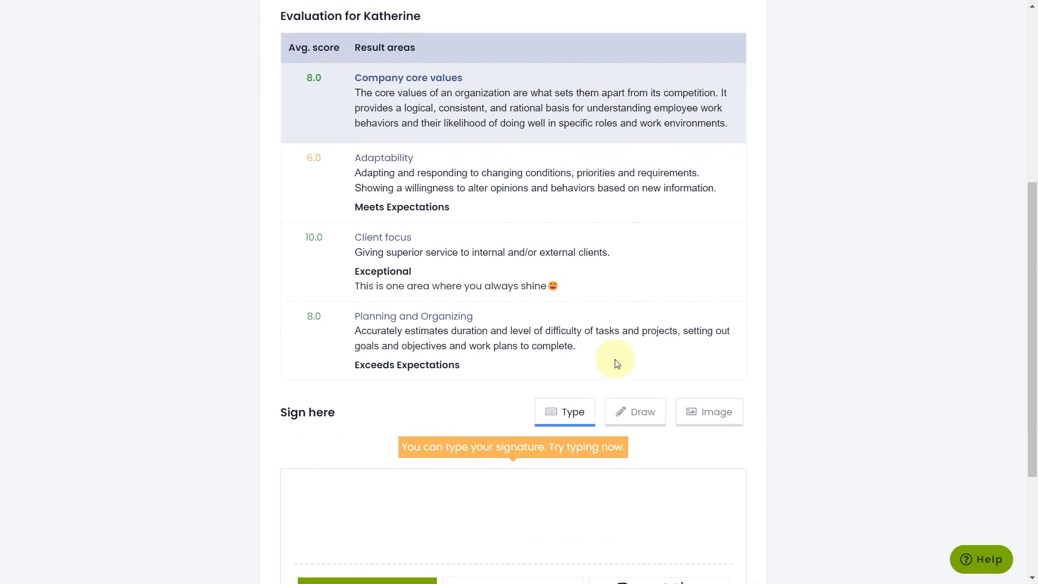
left_click(637, 277)
scroll(614, 320, "down", 1)
scroll(543, 341, "down", 1)
left_click_drag(526, 347, 534, 343)
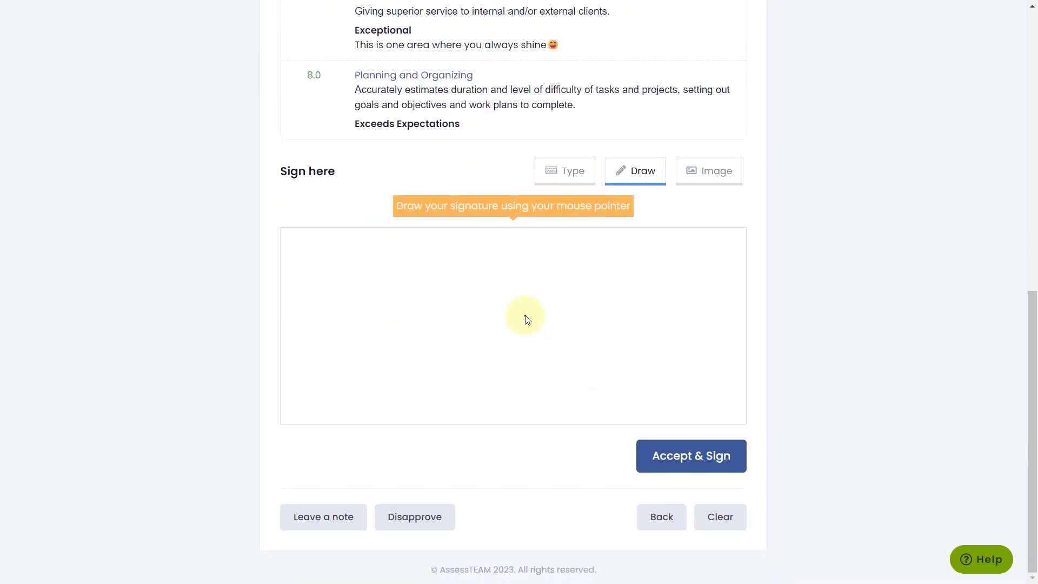
left_click(709, 464)
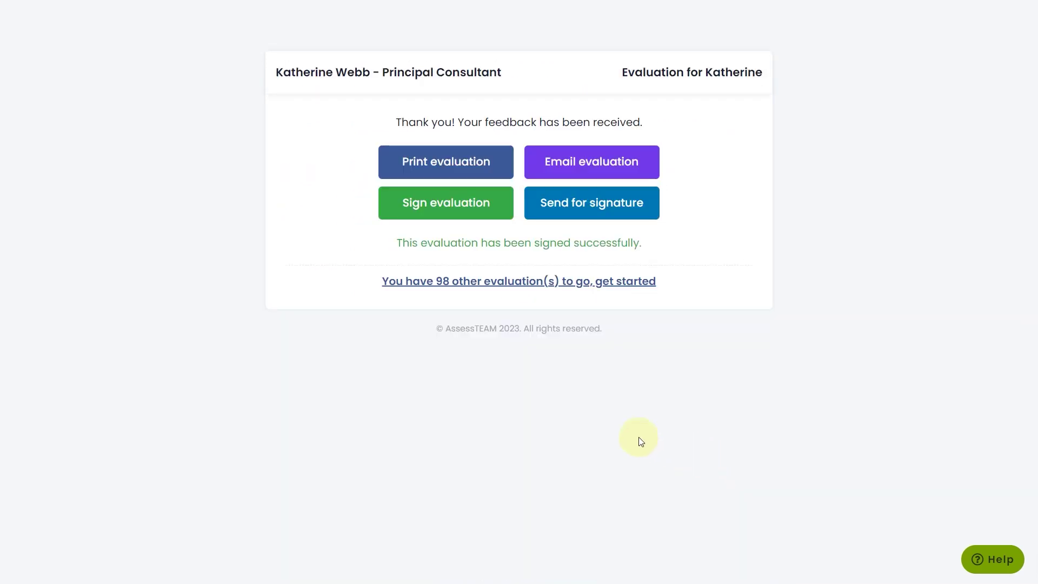
Step: Request another person's signature and begin typing the recipient's name in the person search
left_click(589, 207)
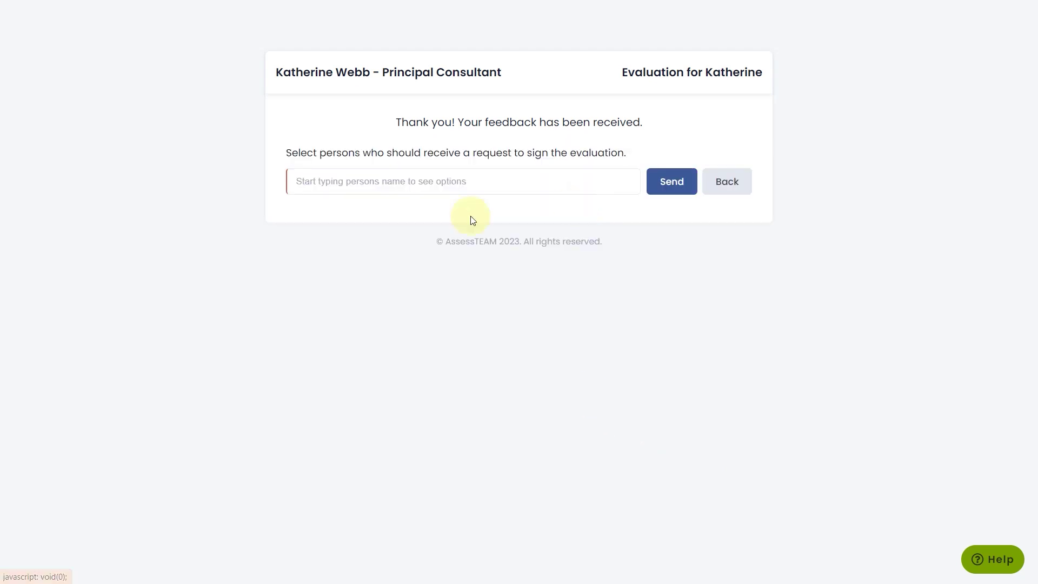
type("Caro")
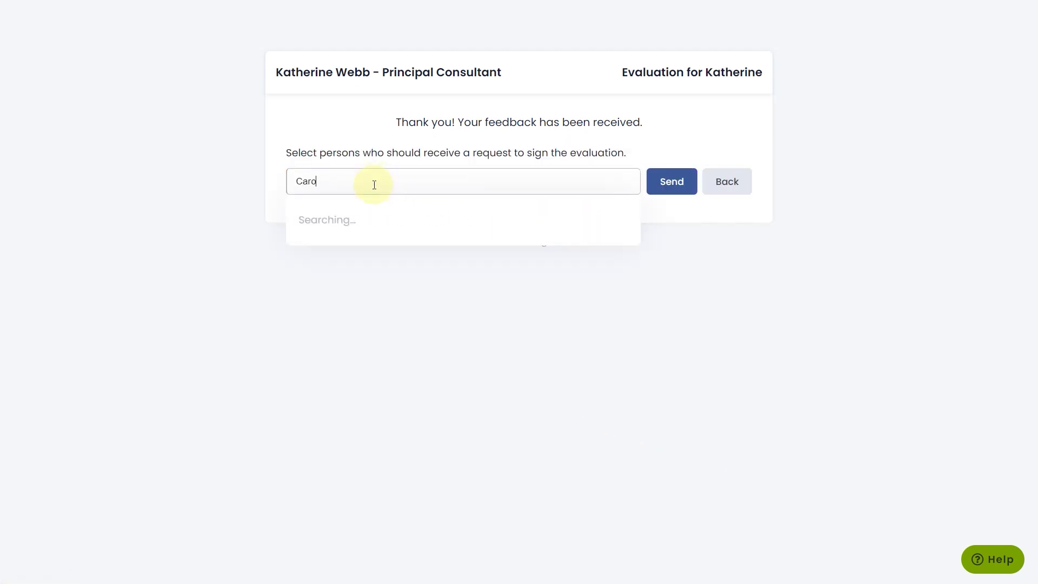